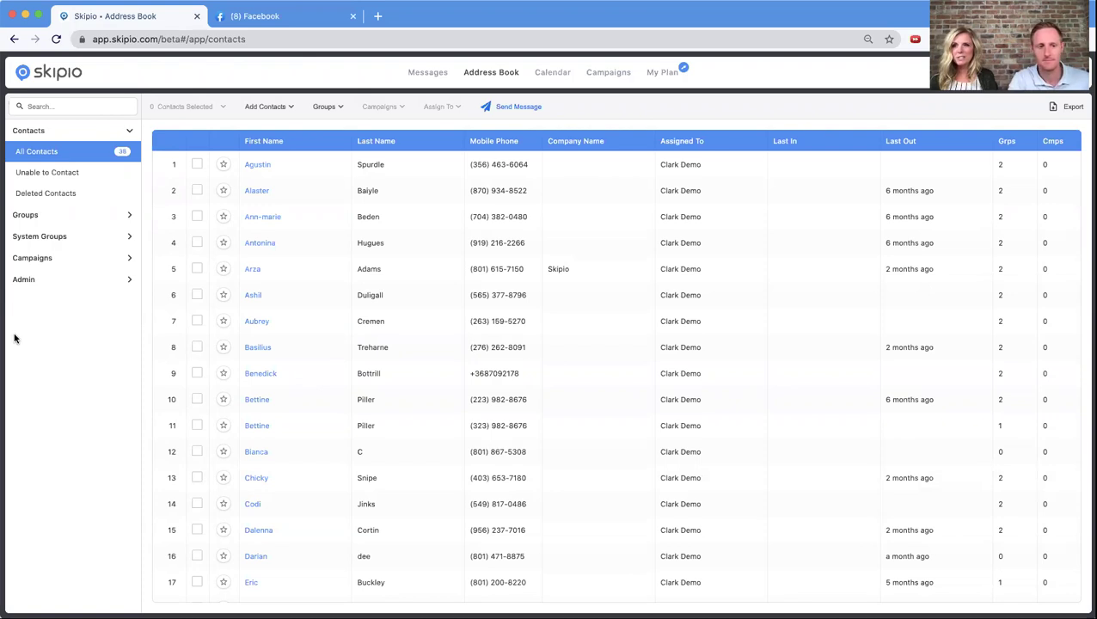
- Expand the contact groups, view Customers - ALL and Employees, and open the Recent Orders group
left_click(48, 215)
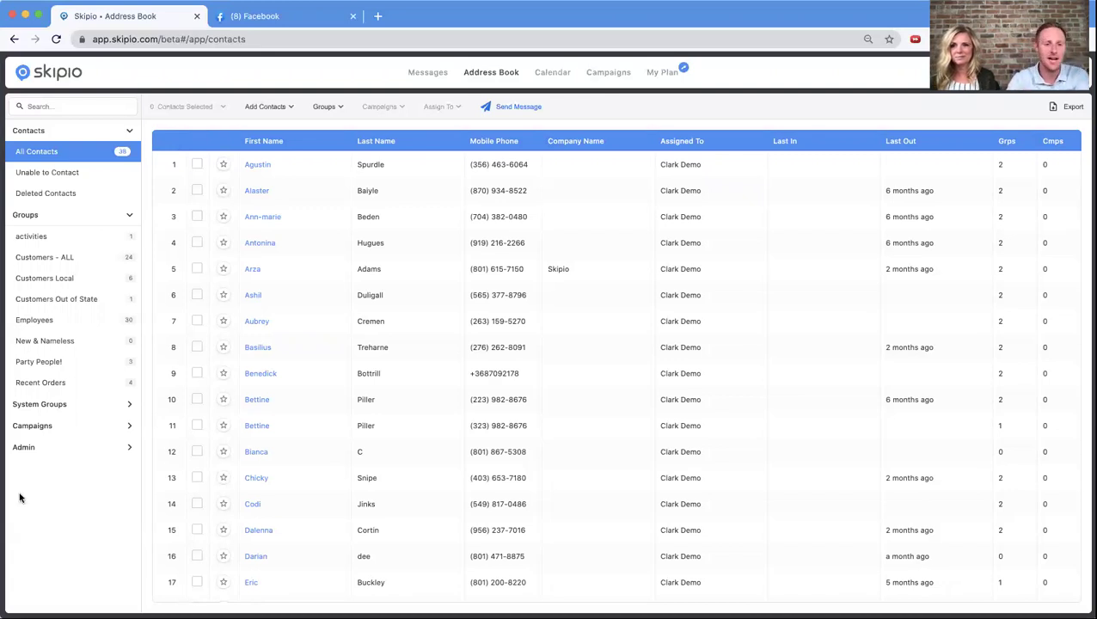
scroll(40, 470, "up", 5)
scroll(40, 470, "up", 5)
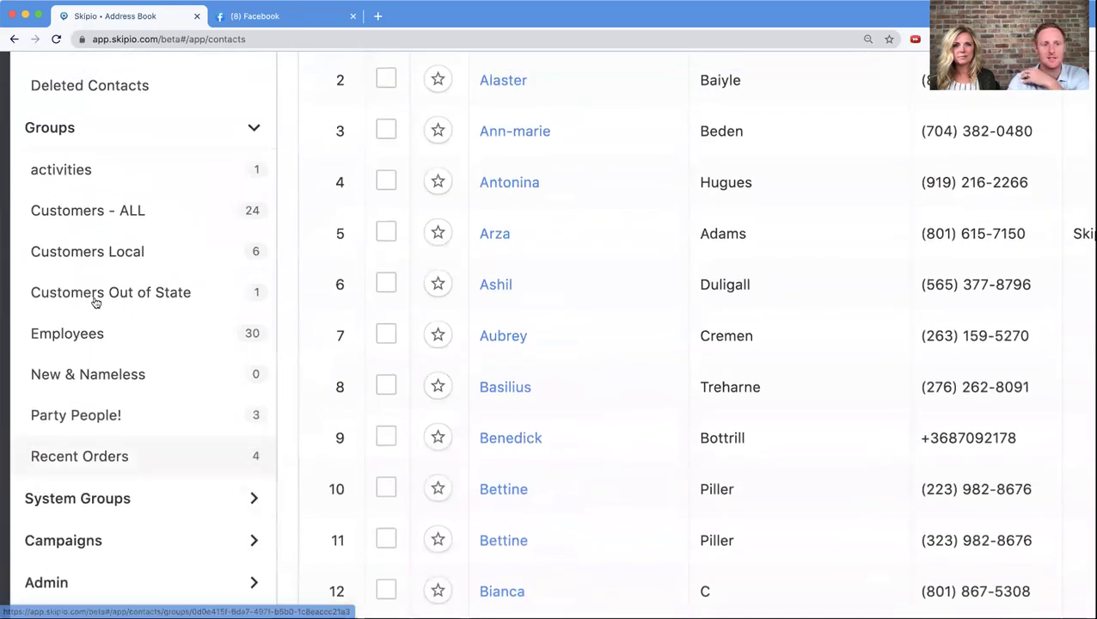
left_click(101, 221)
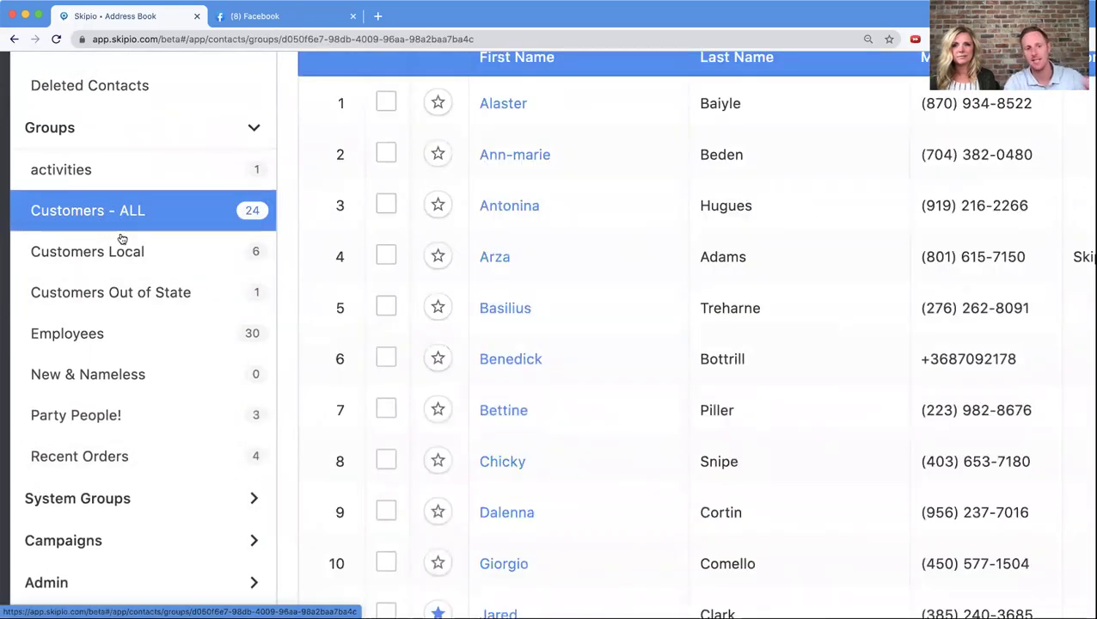
left_click(99, 333)
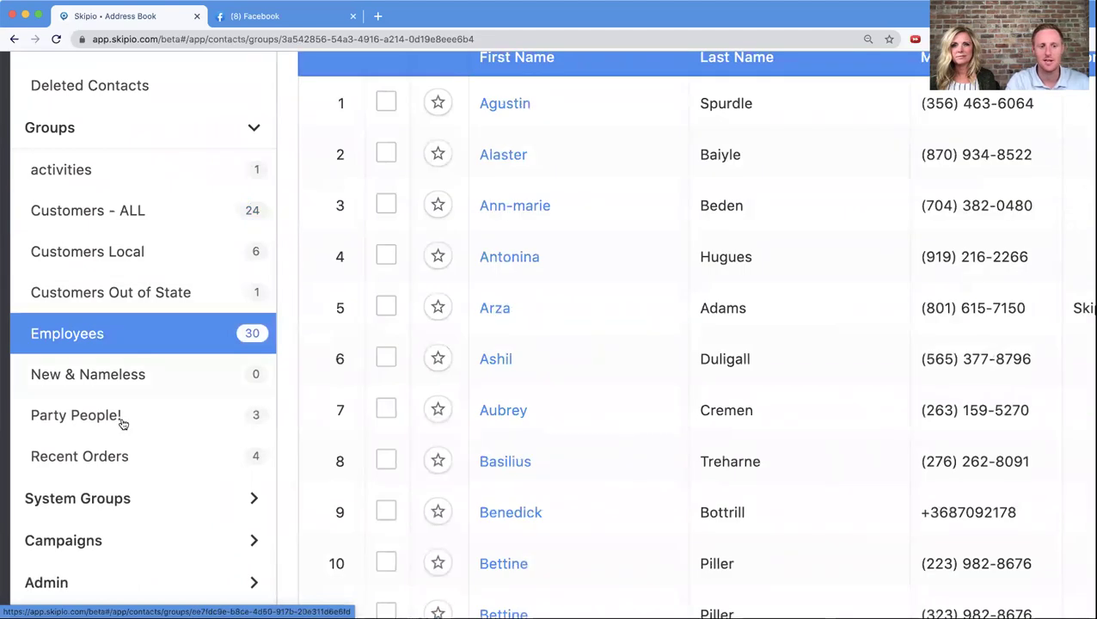
left_click(108, 453)
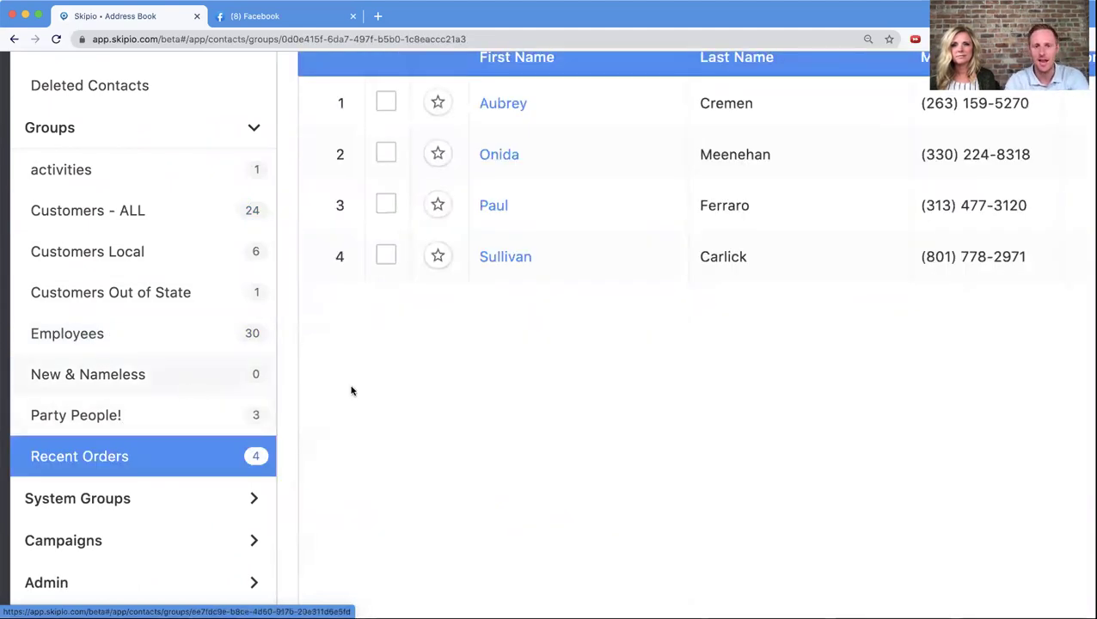
- Compose a message to the entire Recent Orders group reading "Hey [First Name]! How are you liking things?", using the first-name merge tag
scroll(350, 391, "down", 3)
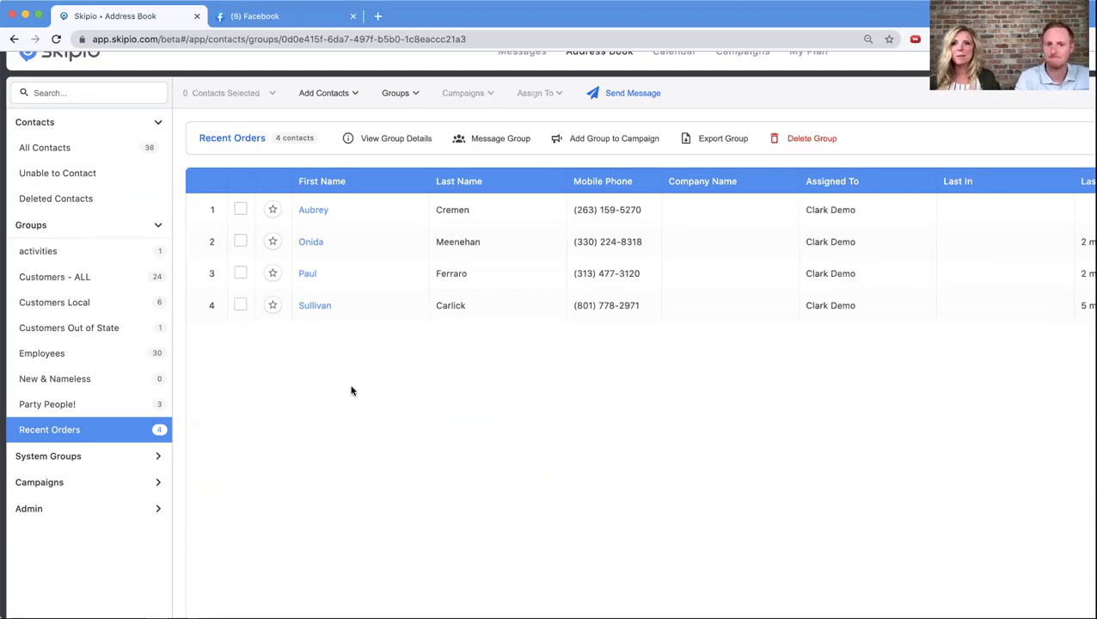
scroll(455, 407, "right", 2)
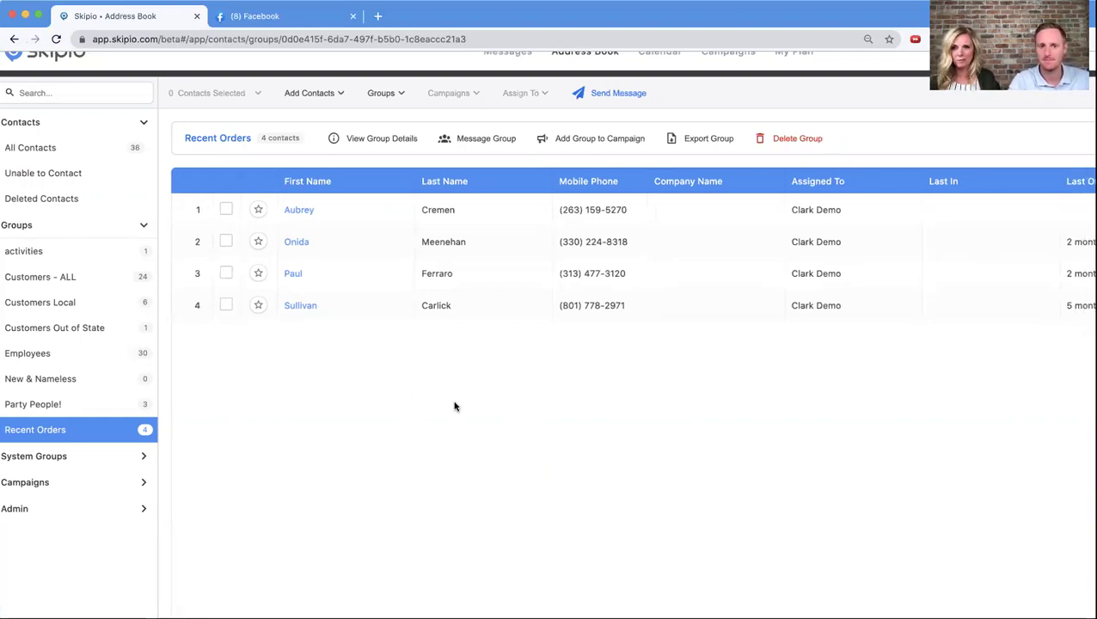
scroll(454, 407, "right", 10)
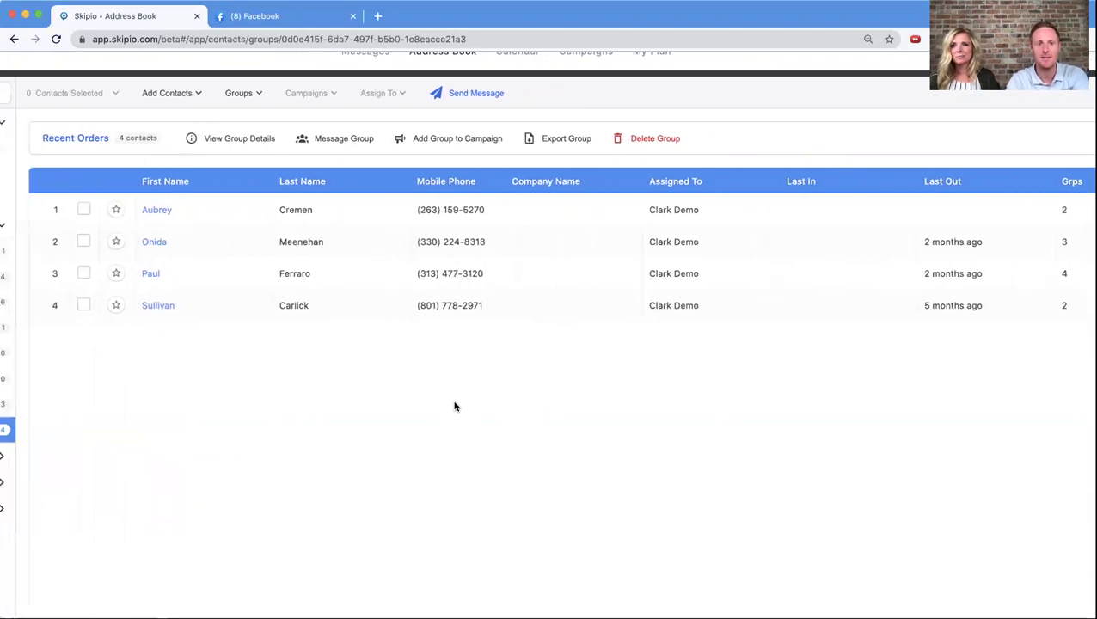
scroll(455, 406, "left", 4)
left_click(358, 139)
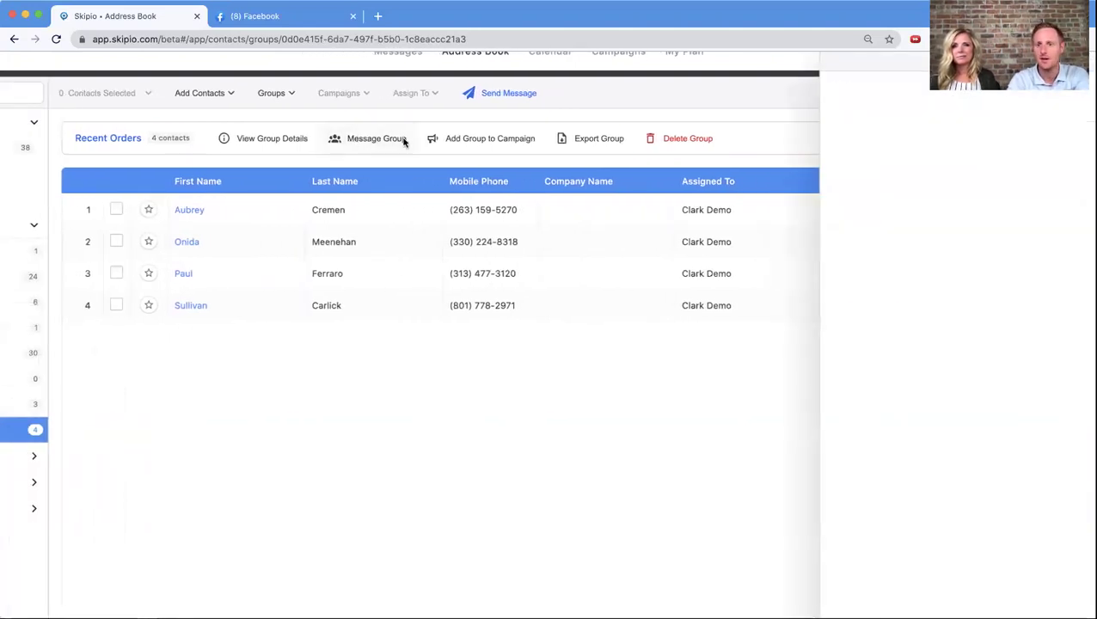
left_click(898, 232)
type("Hey [")
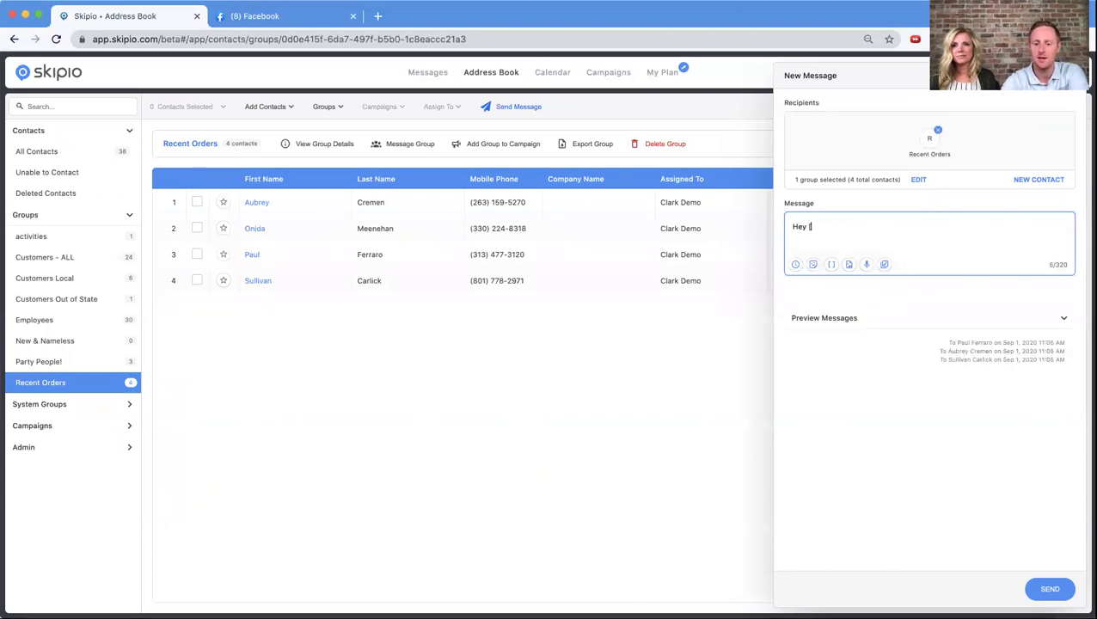
key("Return")
type("! ")
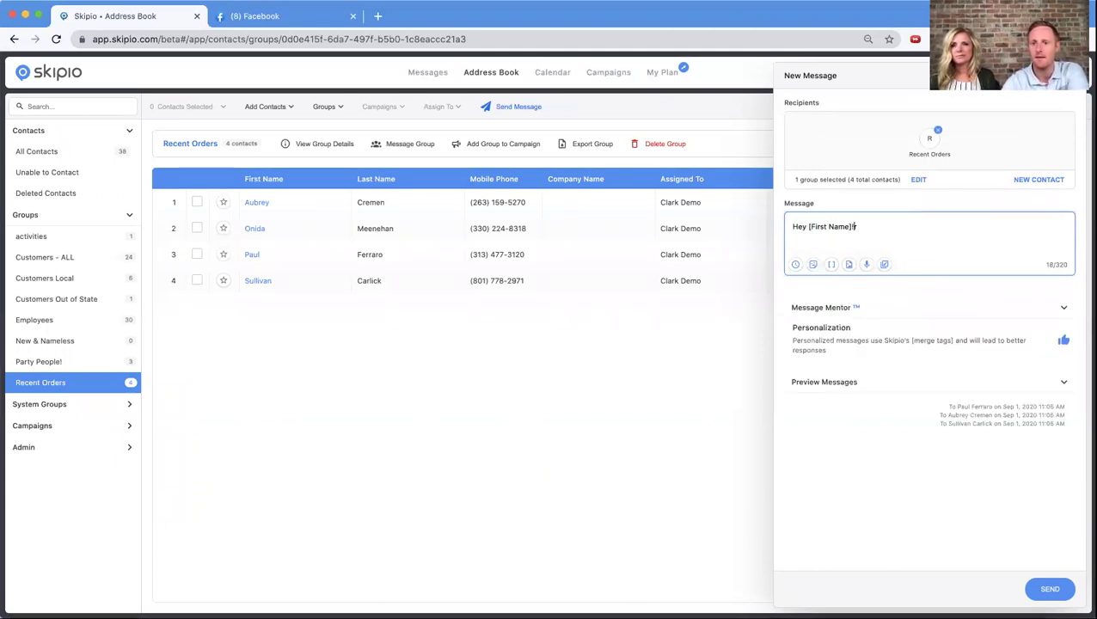
type("How ar")
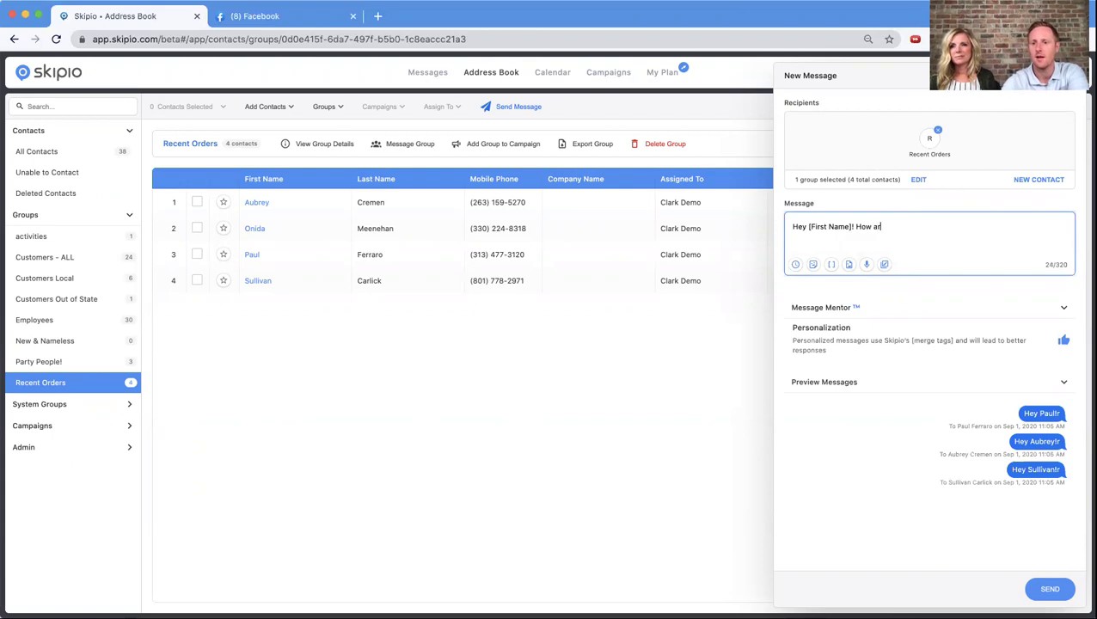
type("e you liking things?")
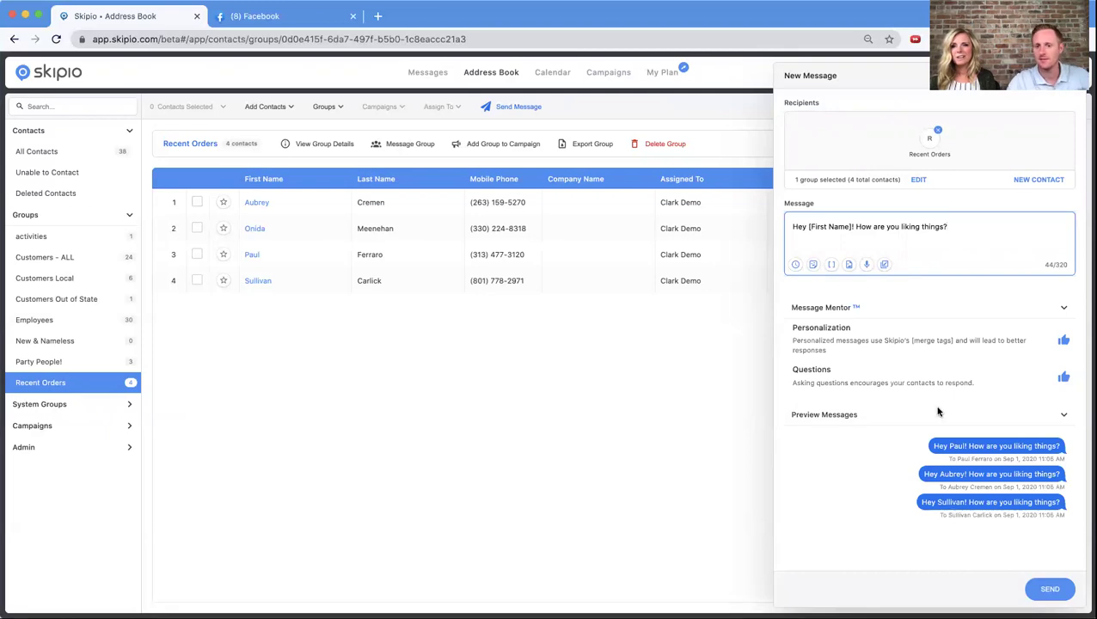
- Review the Message Mentor feedback and the personalized message previews for the group's contacts
scroll(938, 411, "up", 5)
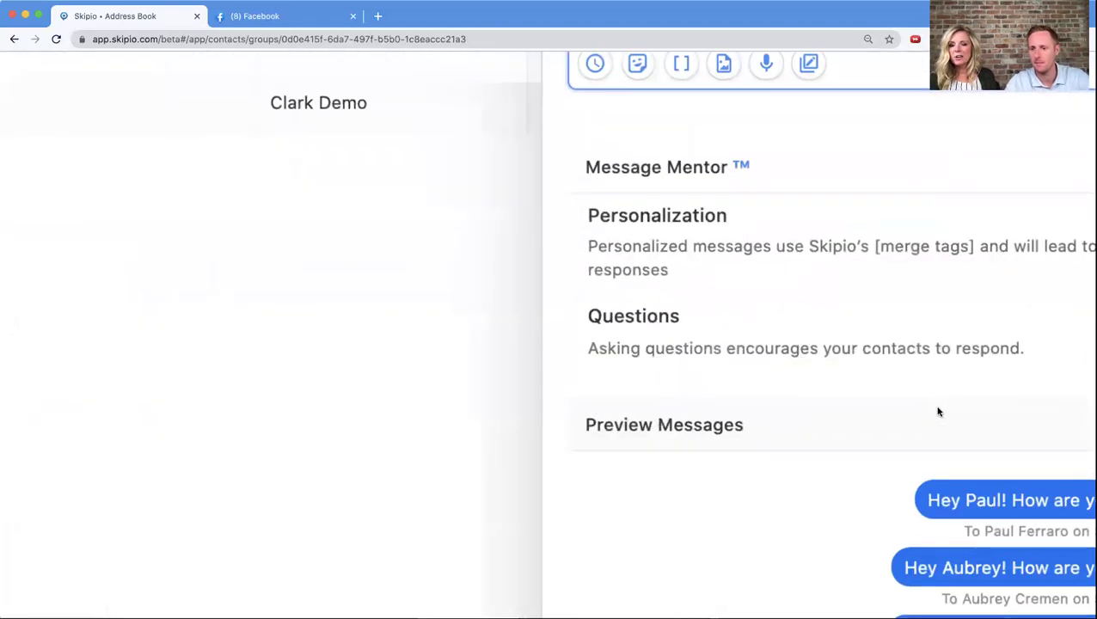
scroll(937, 411, "down", 5)
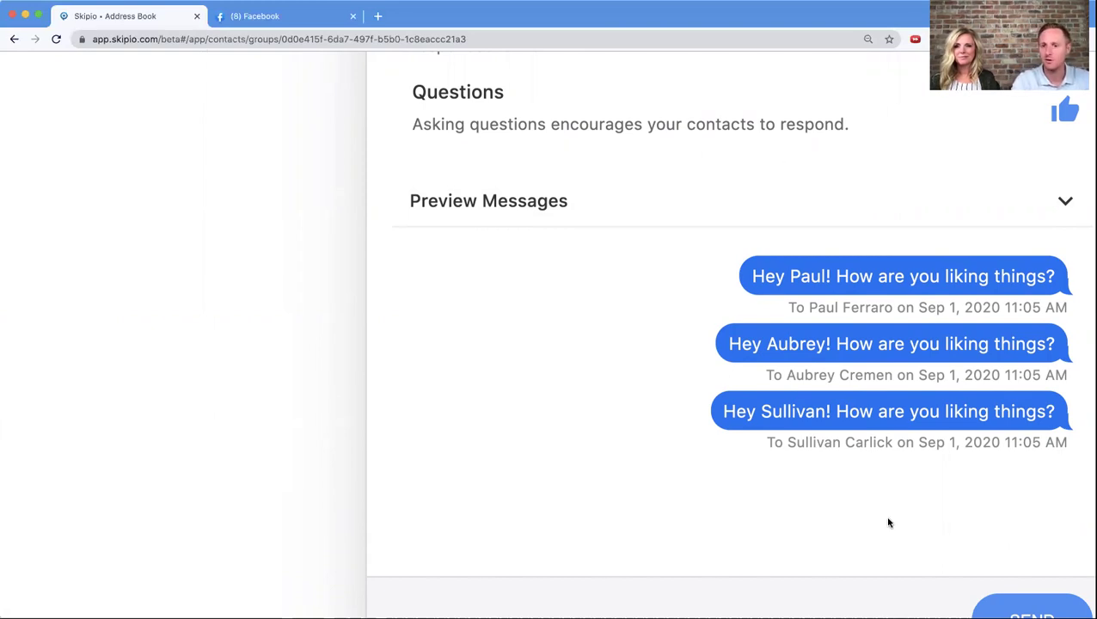
scroll(888, 523, "up", 3)
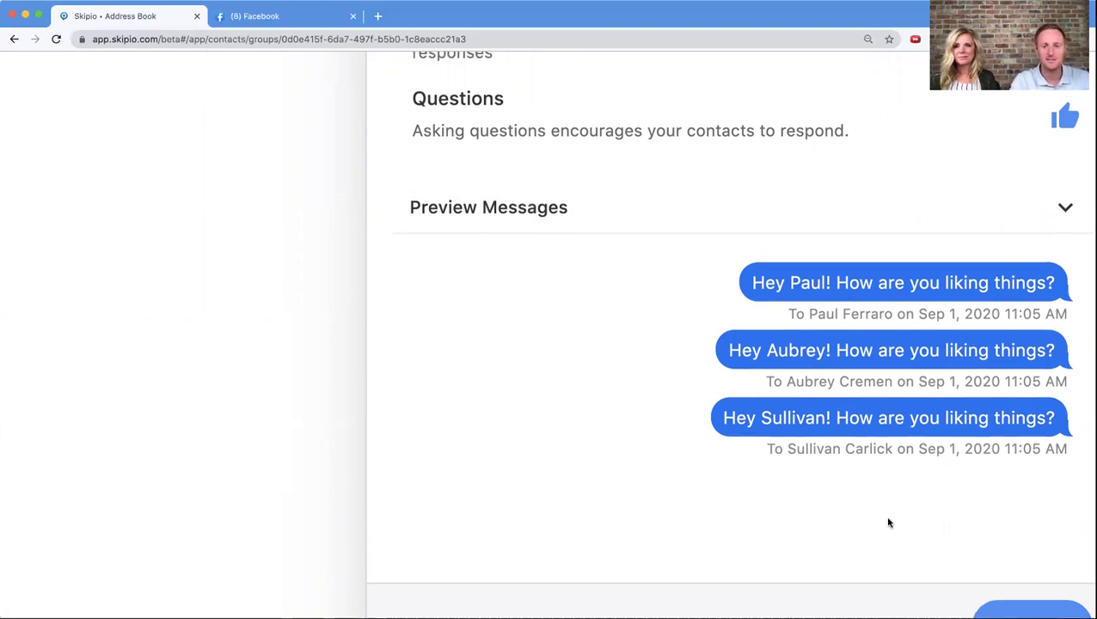
scroll(888, 519, "up", 1)
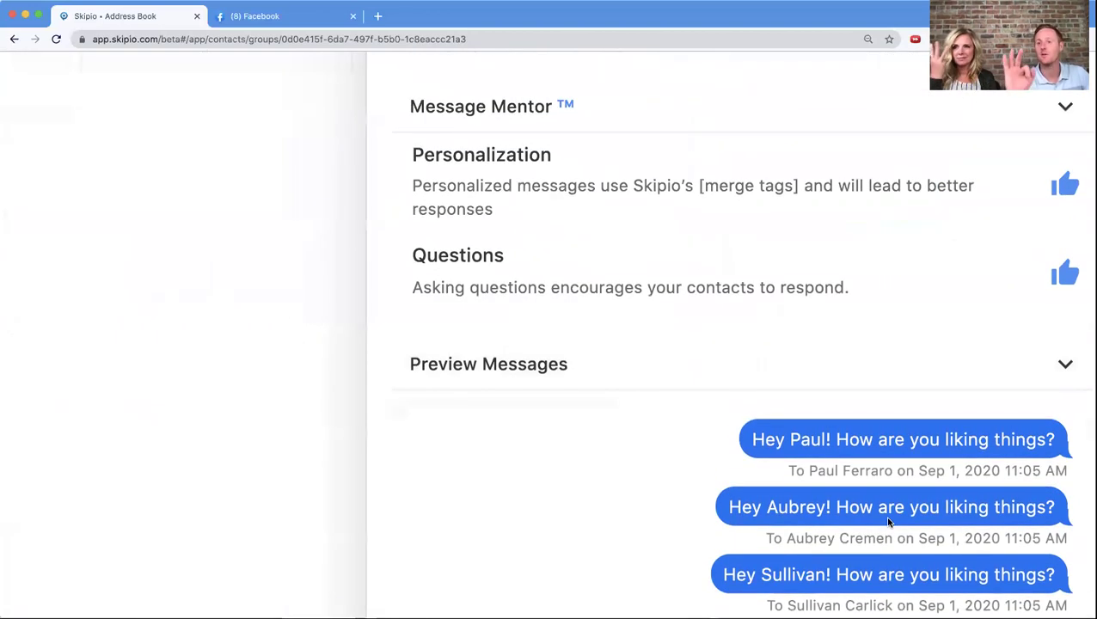
scroll(875, 420, "up", 2)
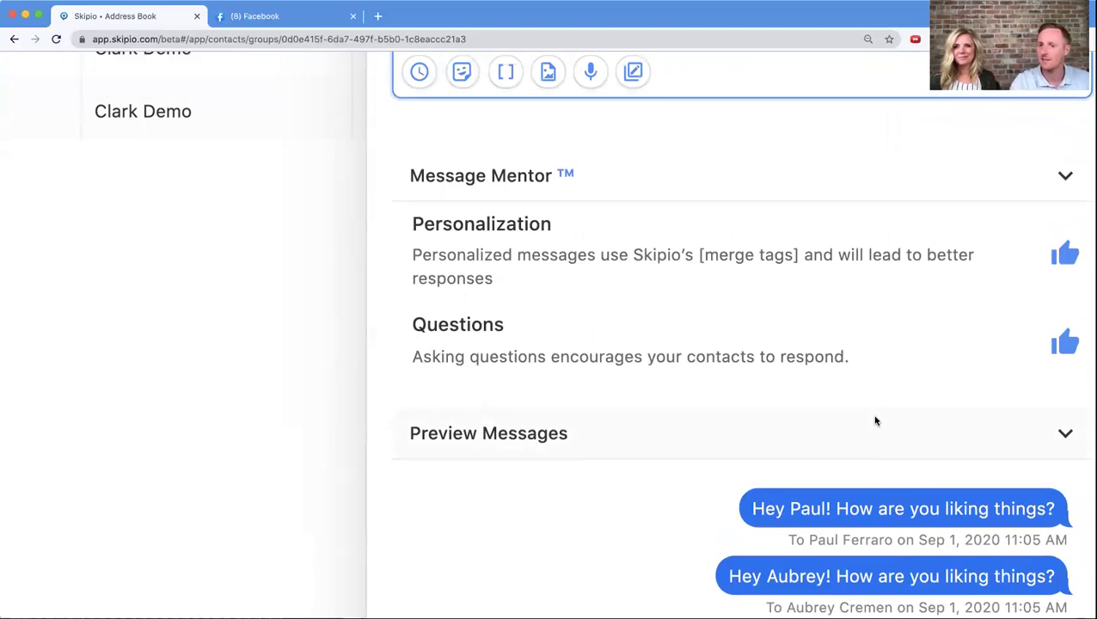
scroll(875, 420, "up", 5)
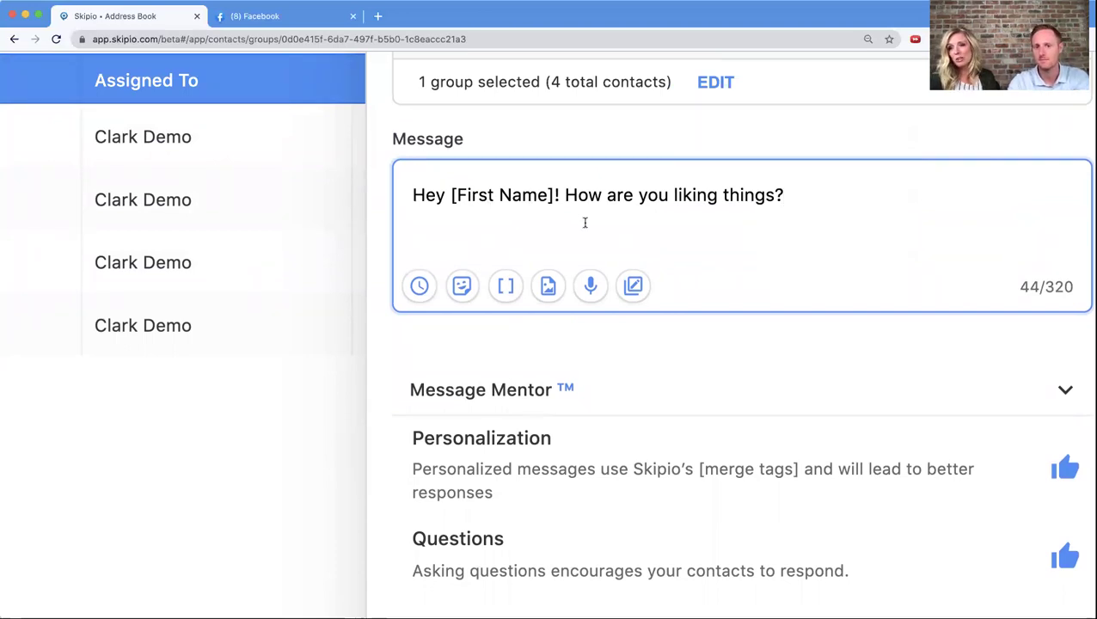
key("super+minus")
key("super+minus")
key("super+minus")
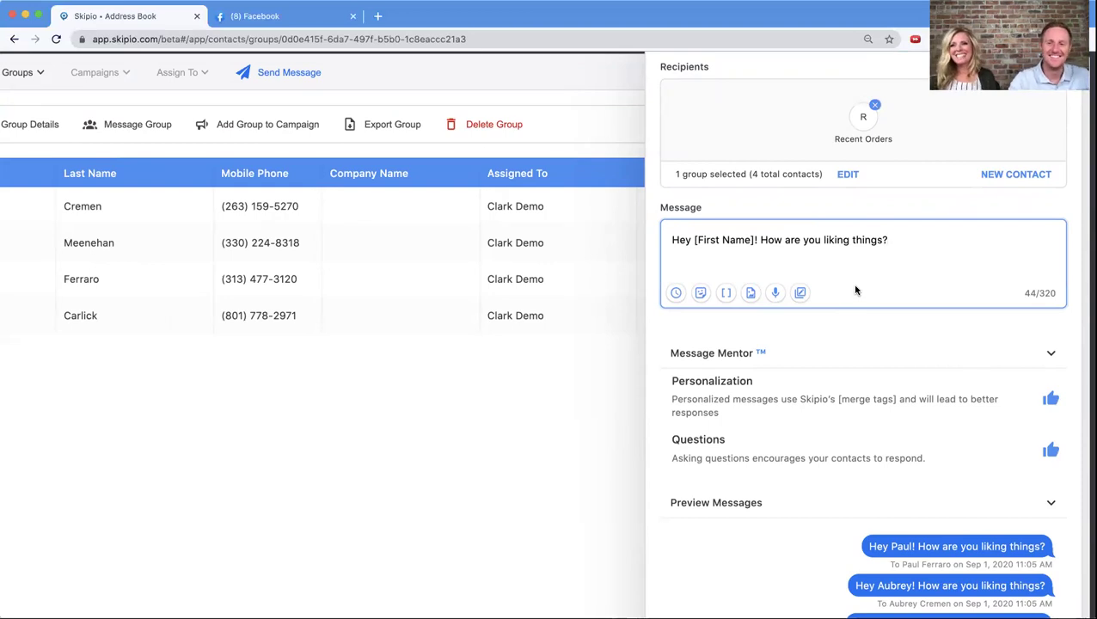
- Schedule the group message for September 4, 2020 at 11:06 AM and submit it
left_click(675, 292)
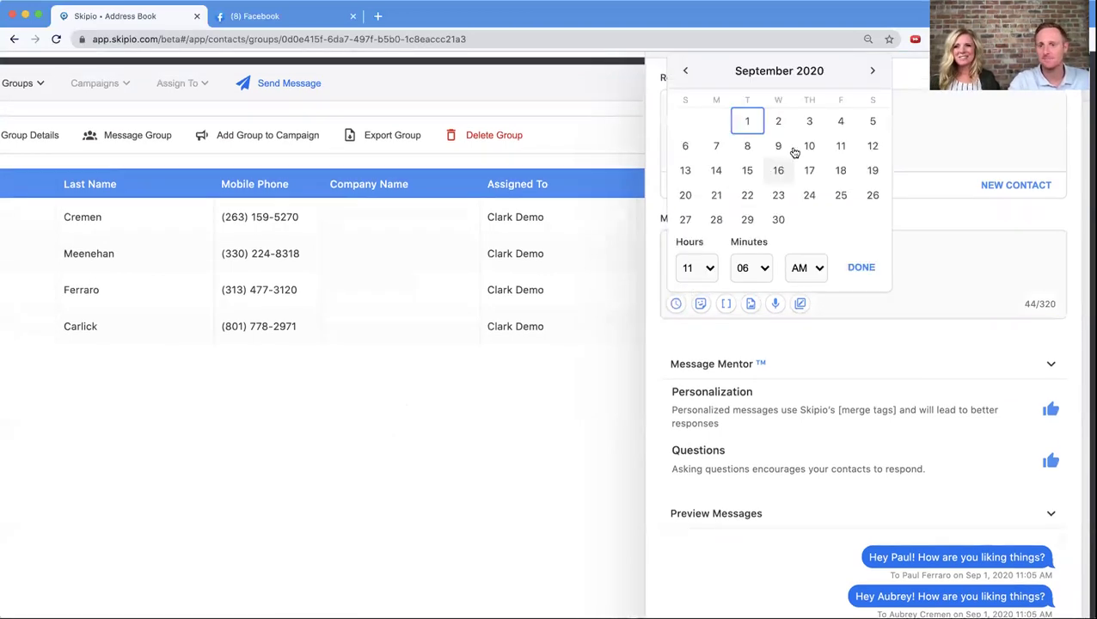
left_click(839, 122)
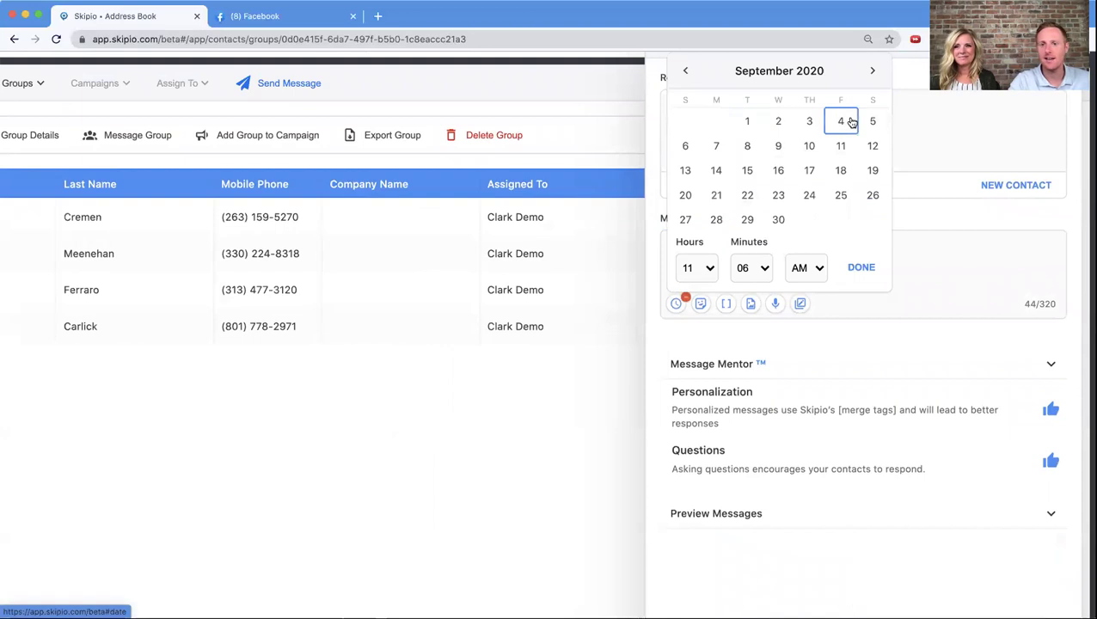
left_click(864, 271)
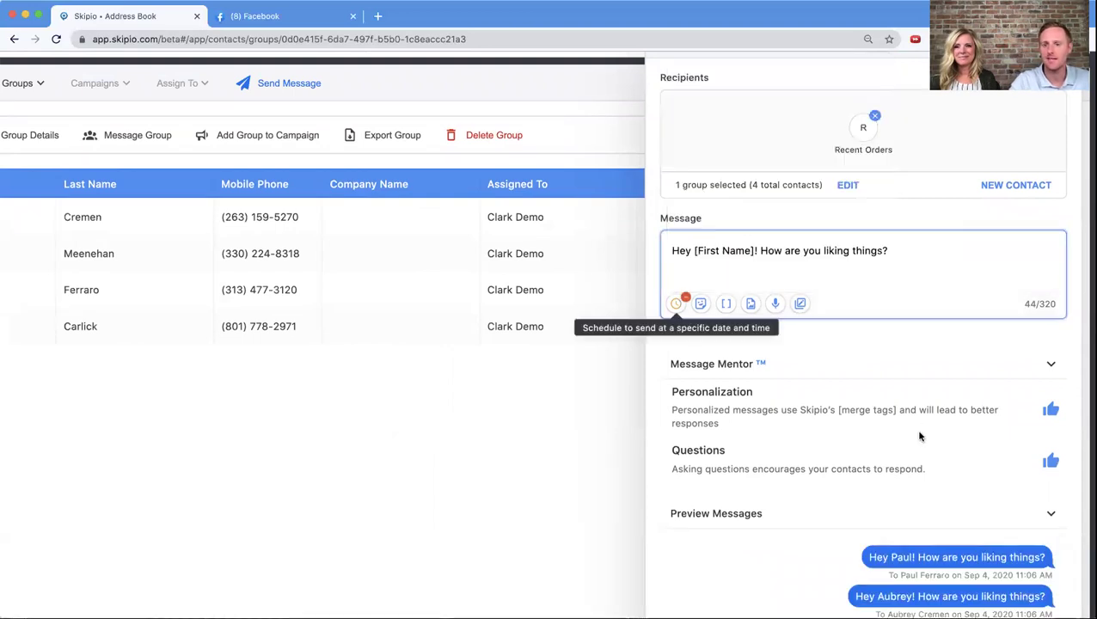
scroll(918, 437, "down", 1)
scroll(919, 436, "down", 2)
left_click(966, 587)
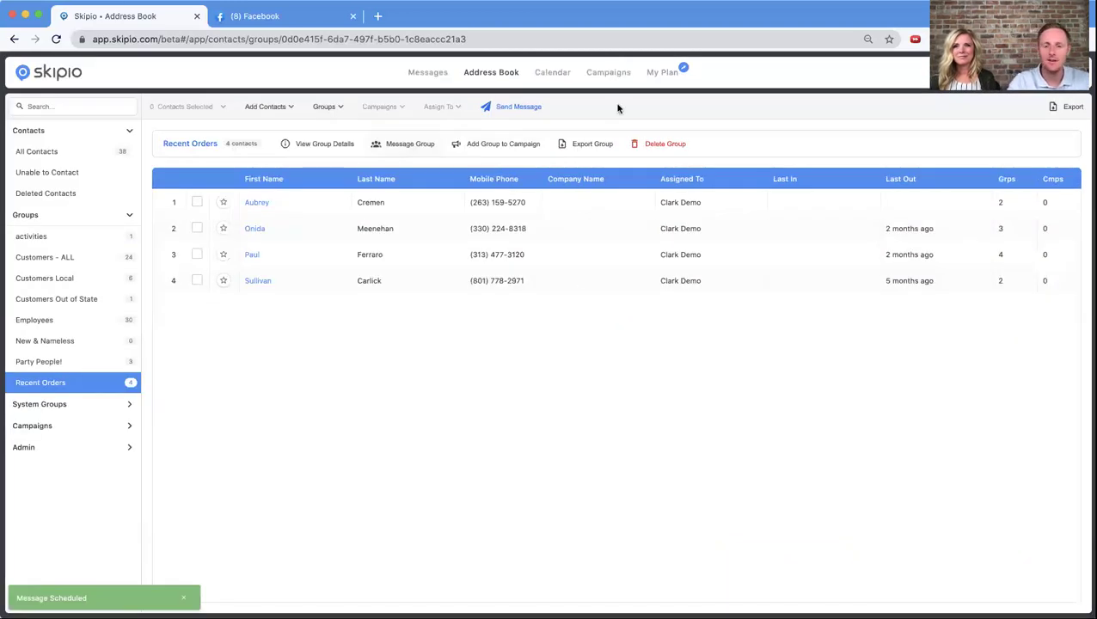
- Check the scheduled group messages on September 4 in the calendar and return to the address book's list of groups
left_click(554, 78)
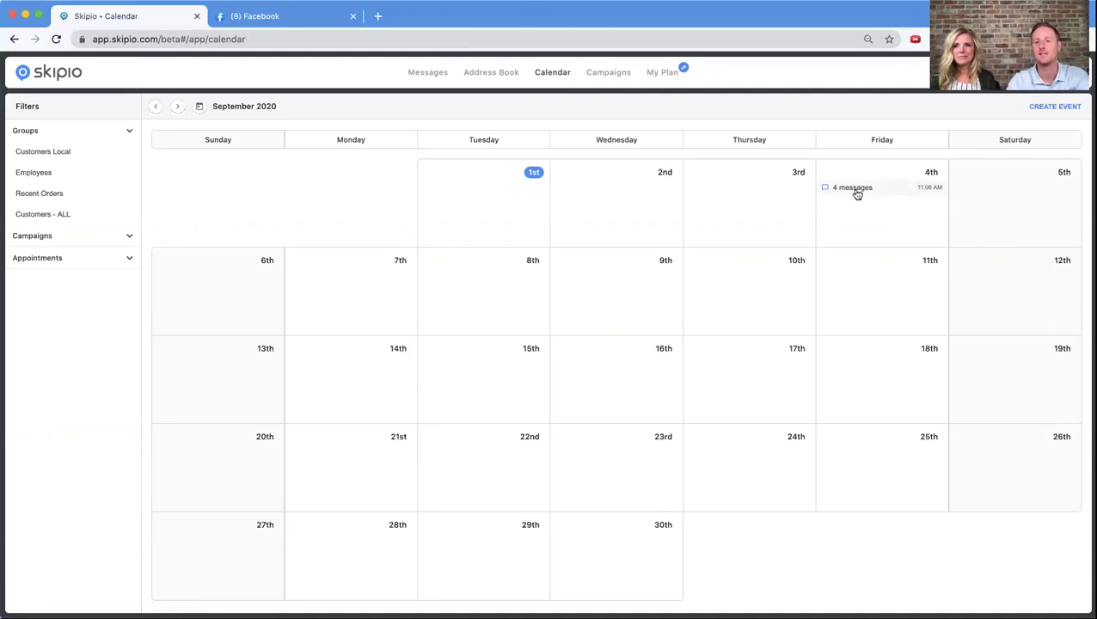
scroll(857, 194, "up", 5)
scroll(857, 194, "up", 3)
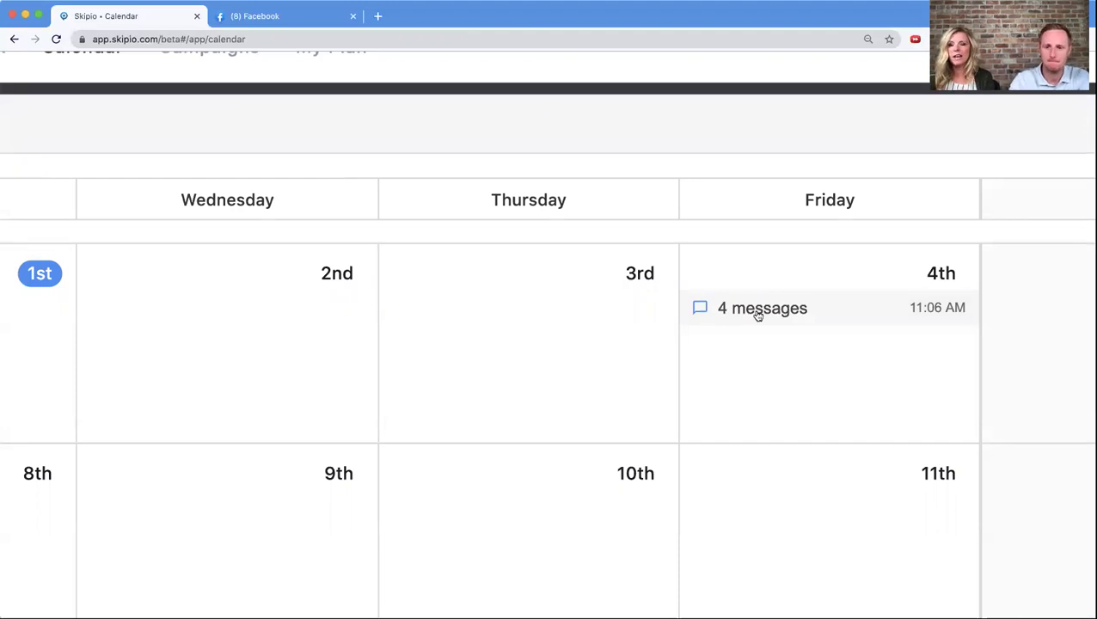
scroll(700, 327, "down", 5)
scroll(700, 327, "down", 2)
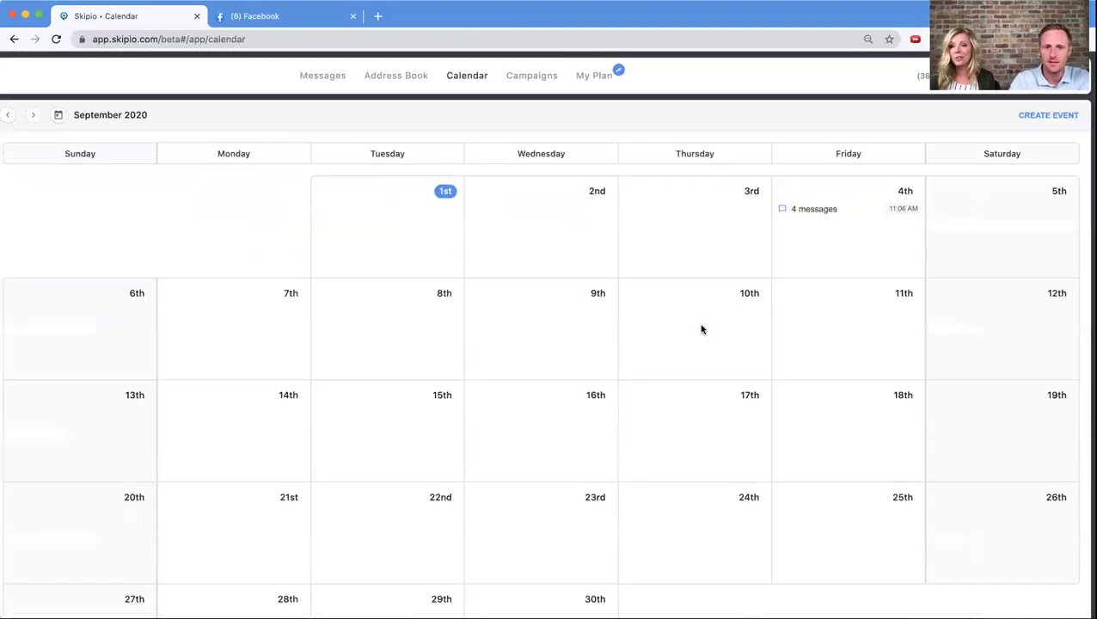
left_click(486, 71)
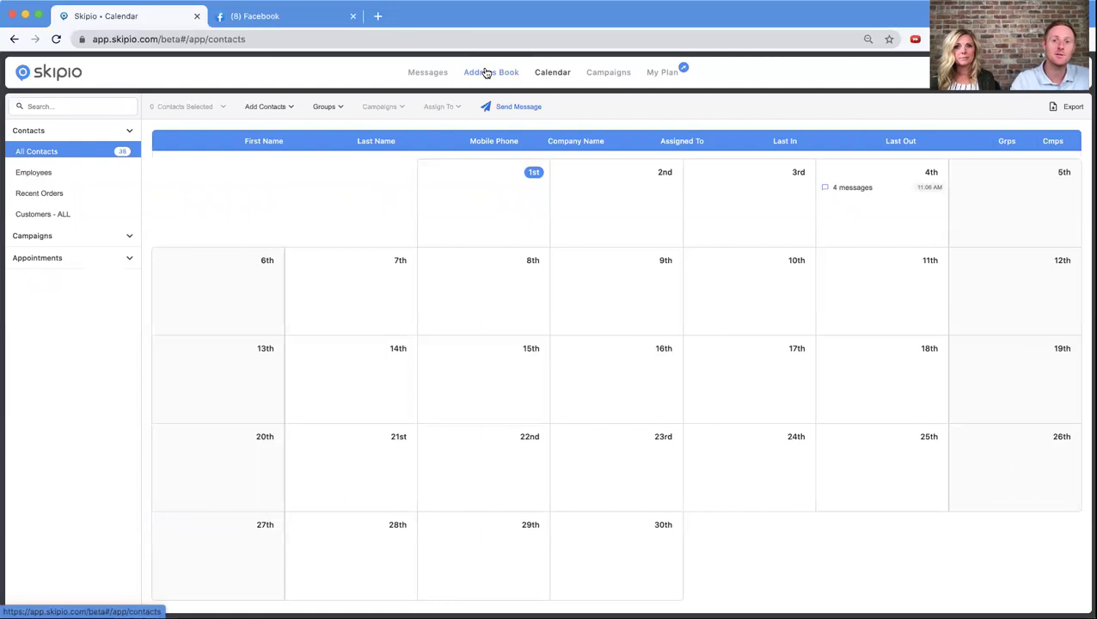
left_click(42, 218)
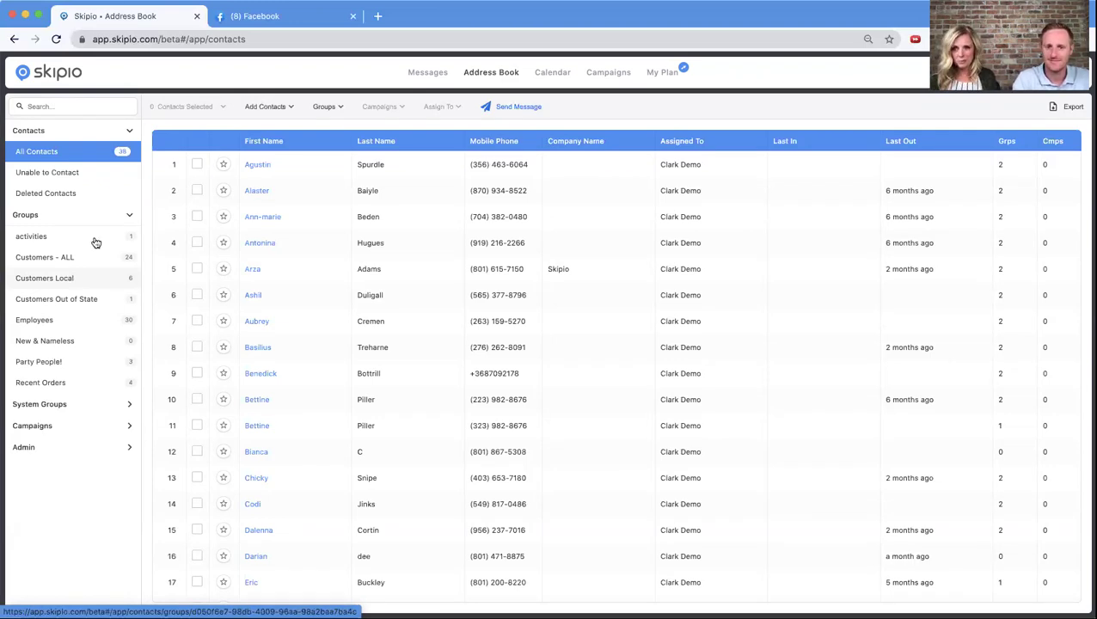
- Open the Follow Up drip campaign and examine its message sequence and timing from Thank you to Follow Up 3
left_click(604, 72)
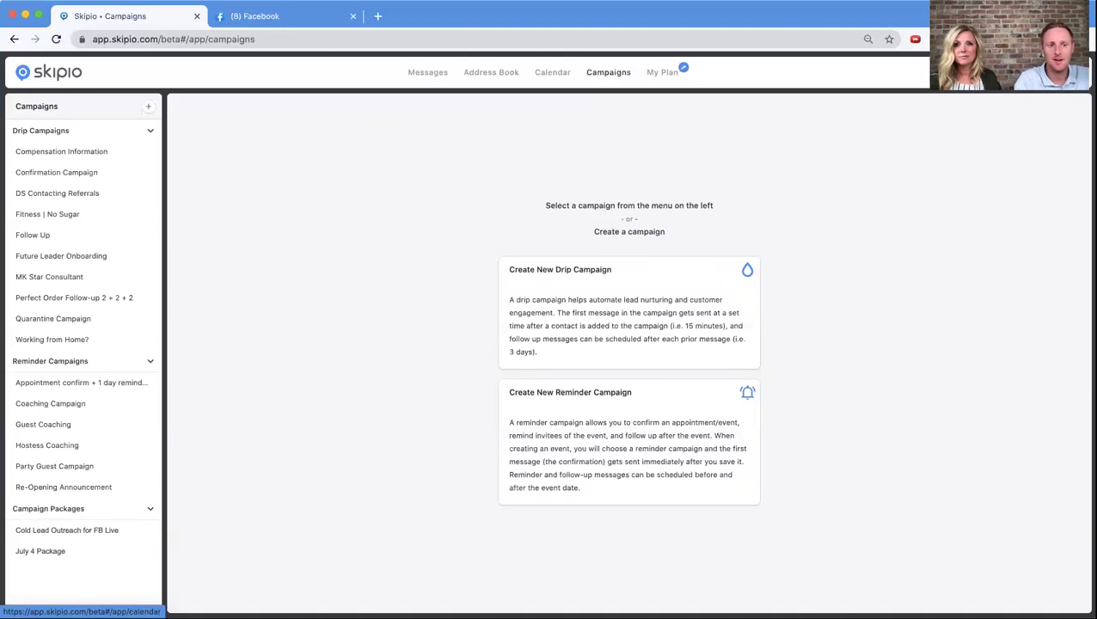
left_click(94, 260)
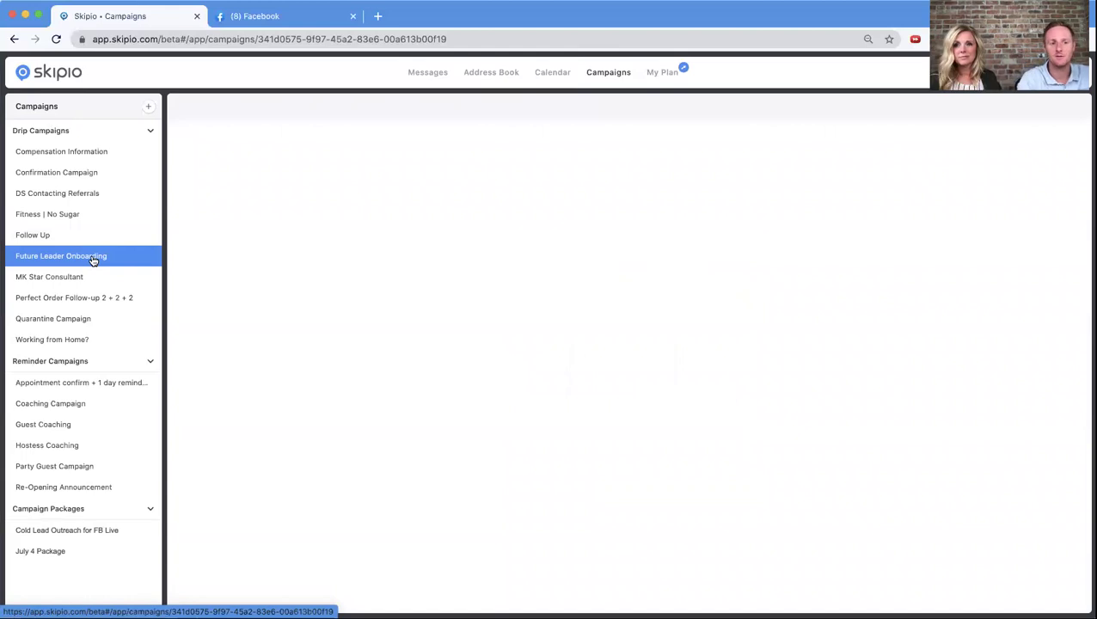
left_click(39, 236)
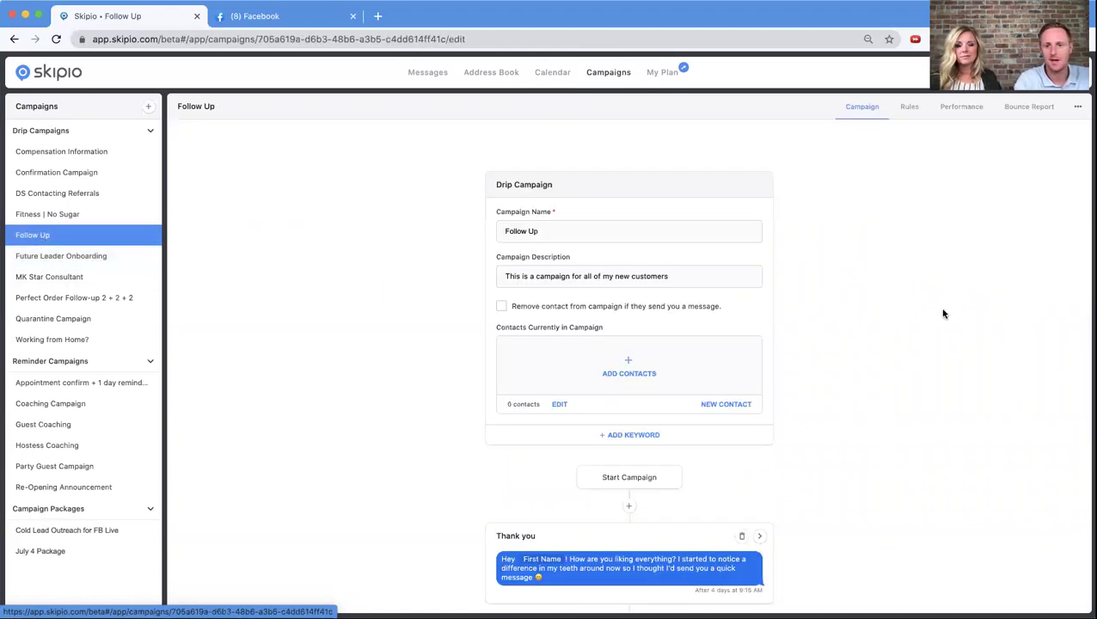
scroll(860, 316, "down", 5)
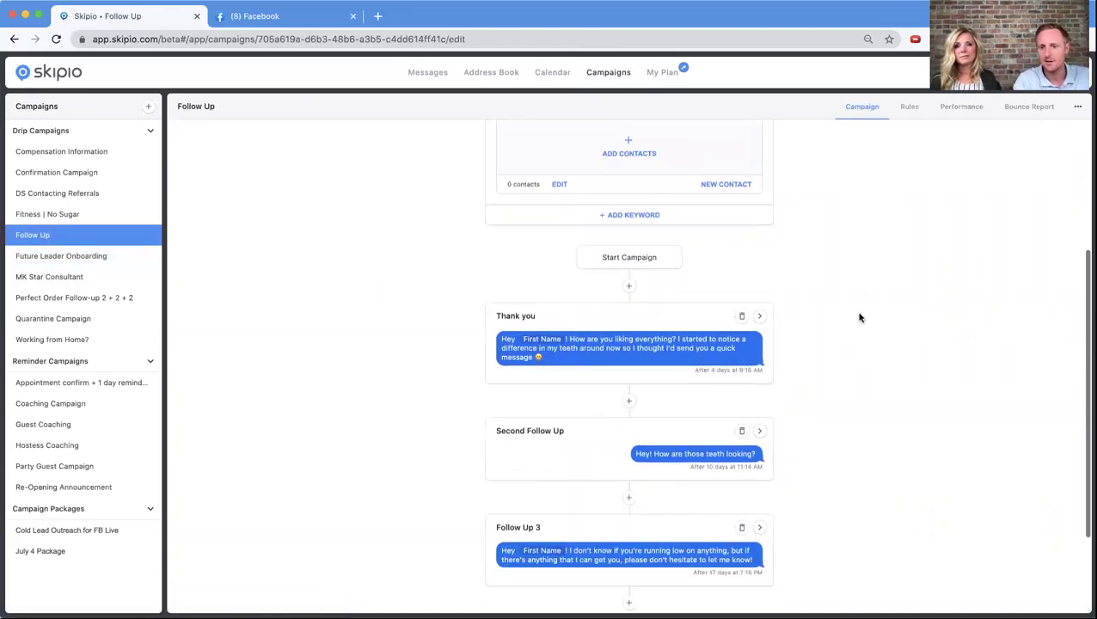
scroll(859, 317, "down", 3)
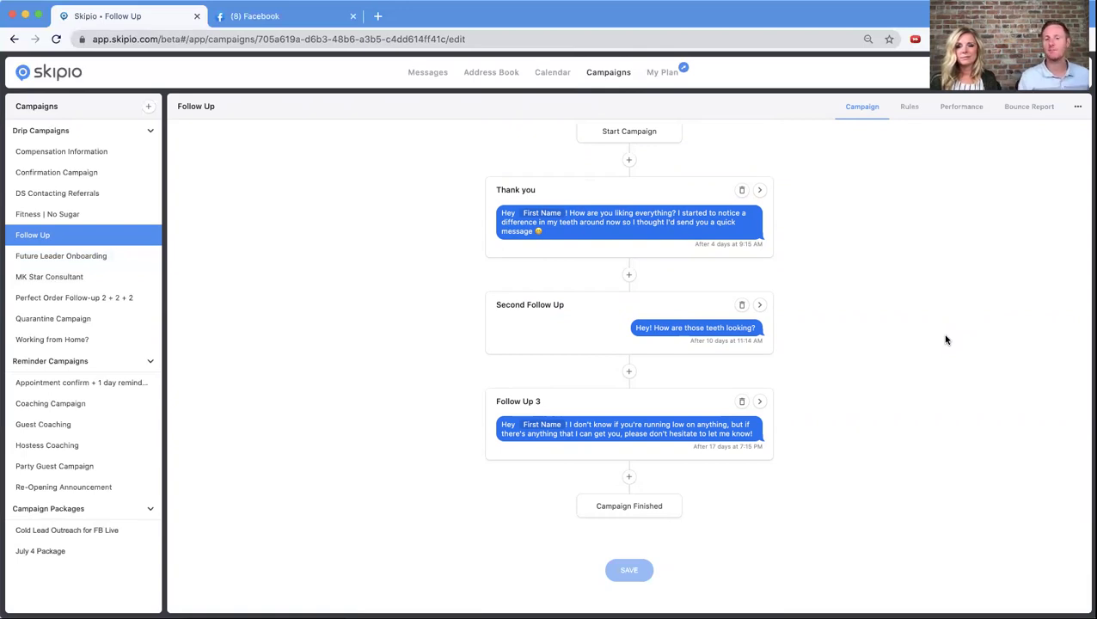
triple_click(599, 220)
left_click(863, 248)
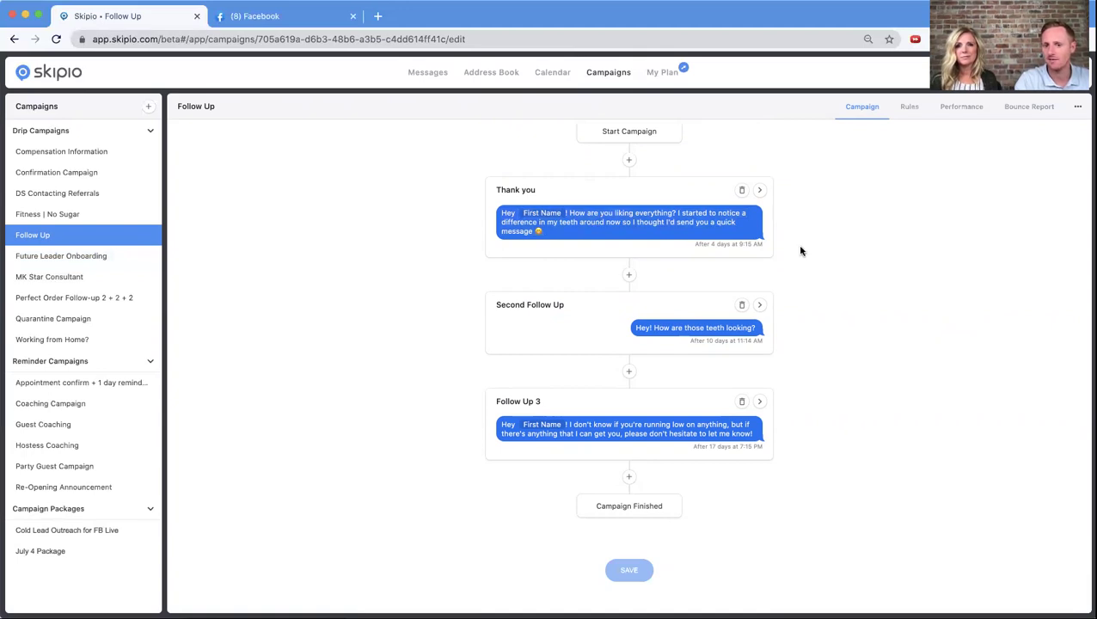
- Examine the Thank you message's text, title and send timing in the Follow Up campaign
triple_click(599, 214)
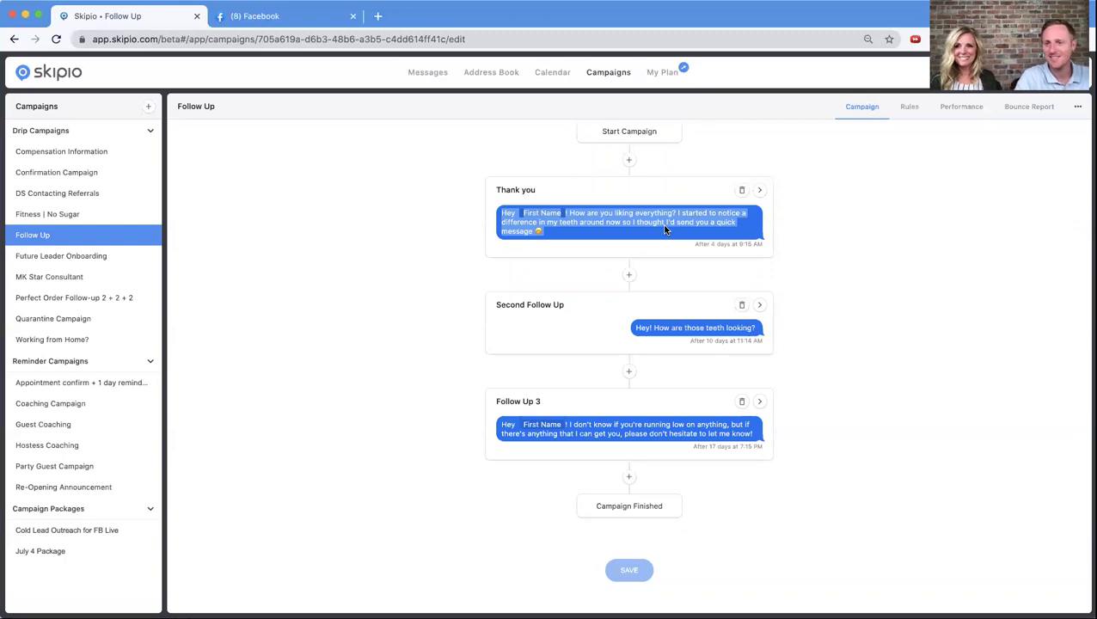
triple_click(711, 245)
left_click(818, 255)
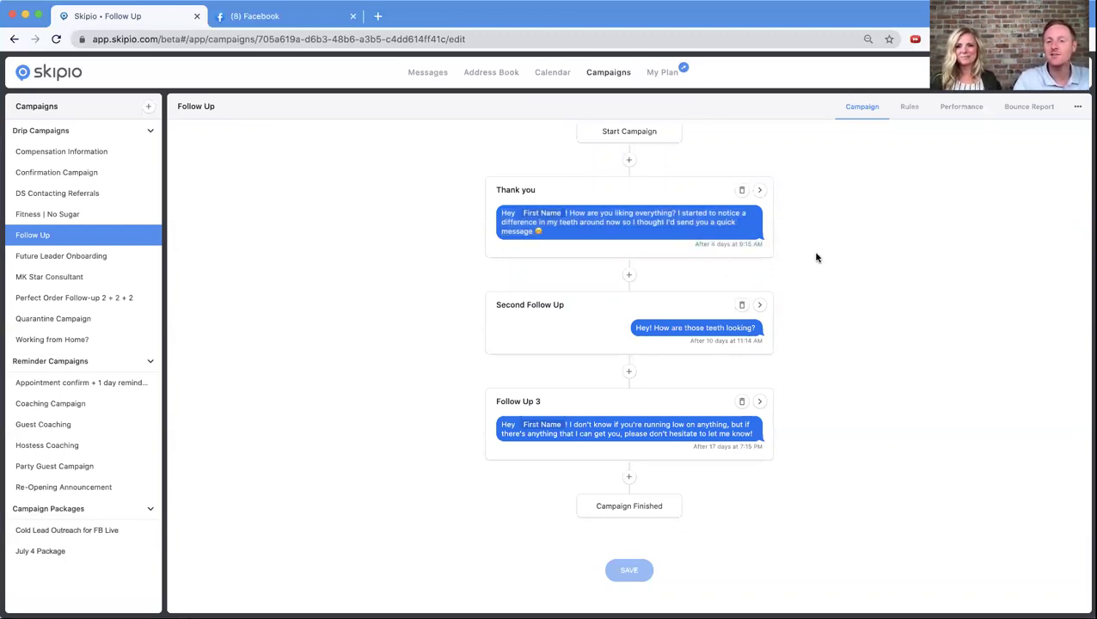
left_click_drag(694, 244, 779, 246)
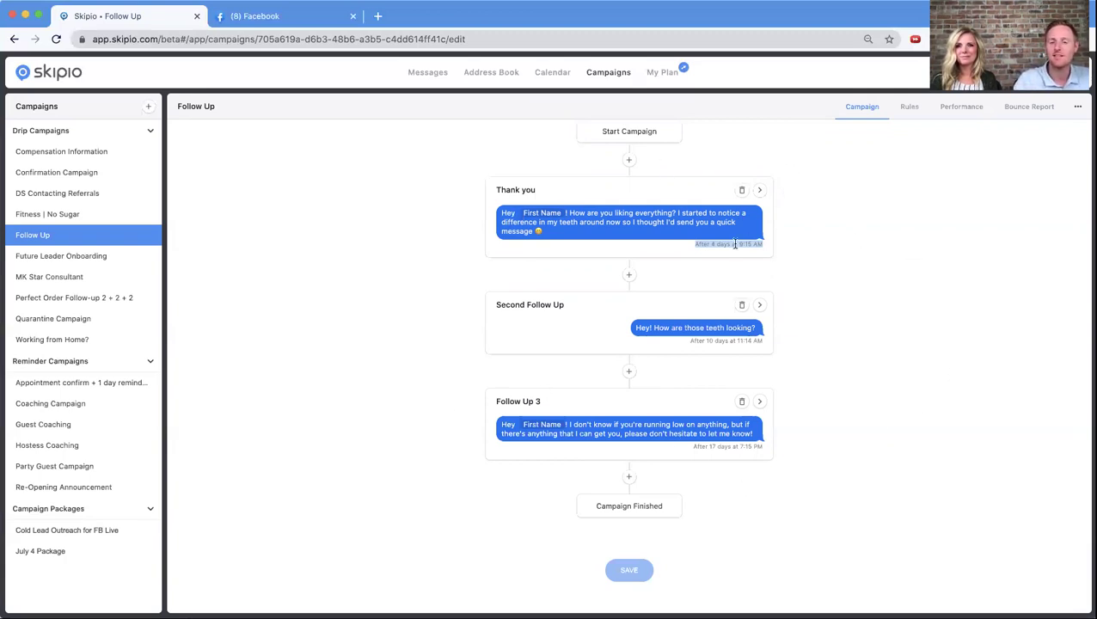
triple_click(658, 223)
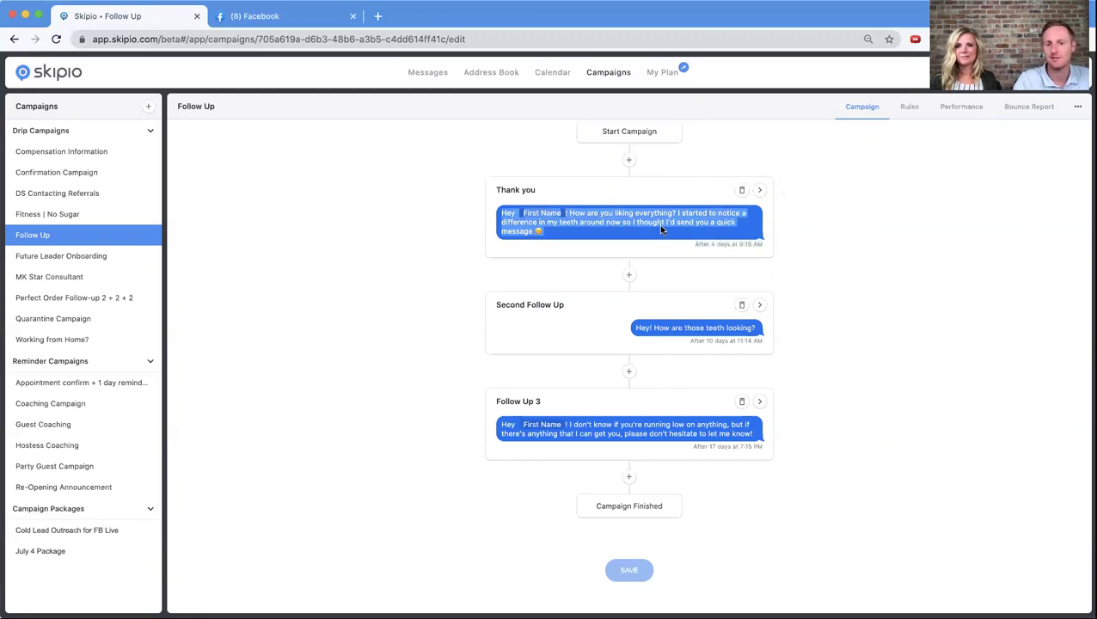
left_click(510, 186)
triple_click(509, 188)
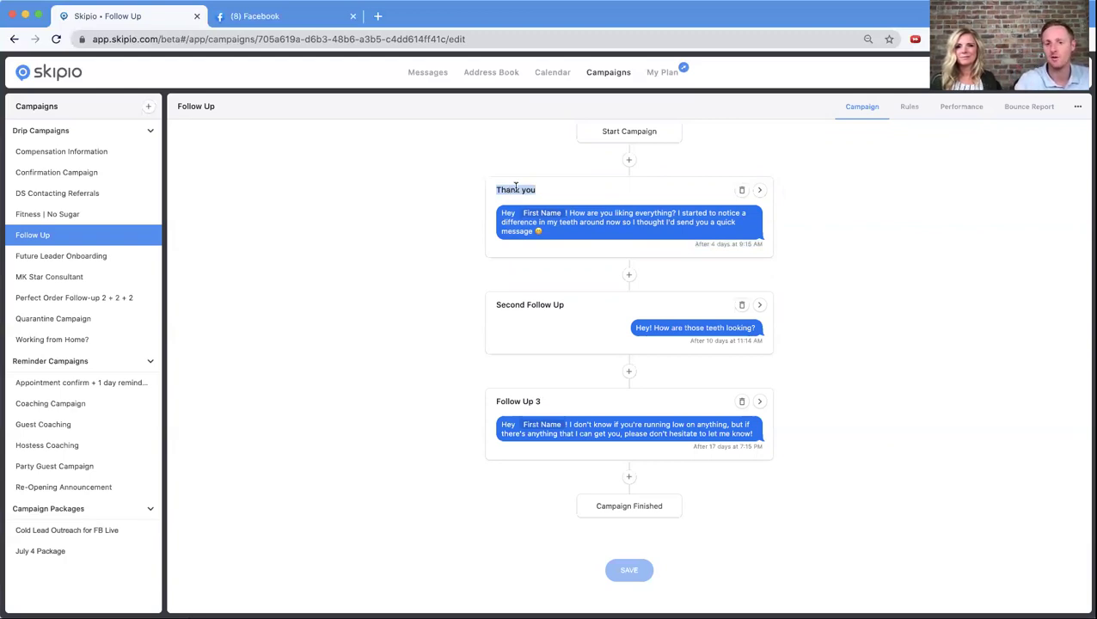
left_click(730, 244)
triple_click(729, 244)
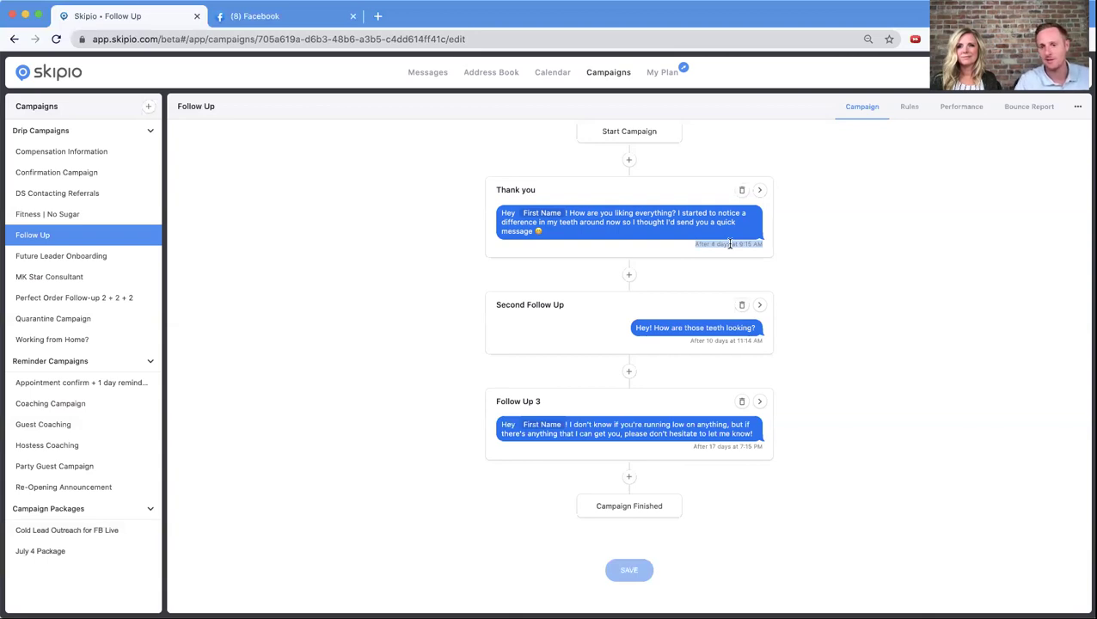
- Examine the Second Follow Up message and its send timing up close
double_click(721, 346)
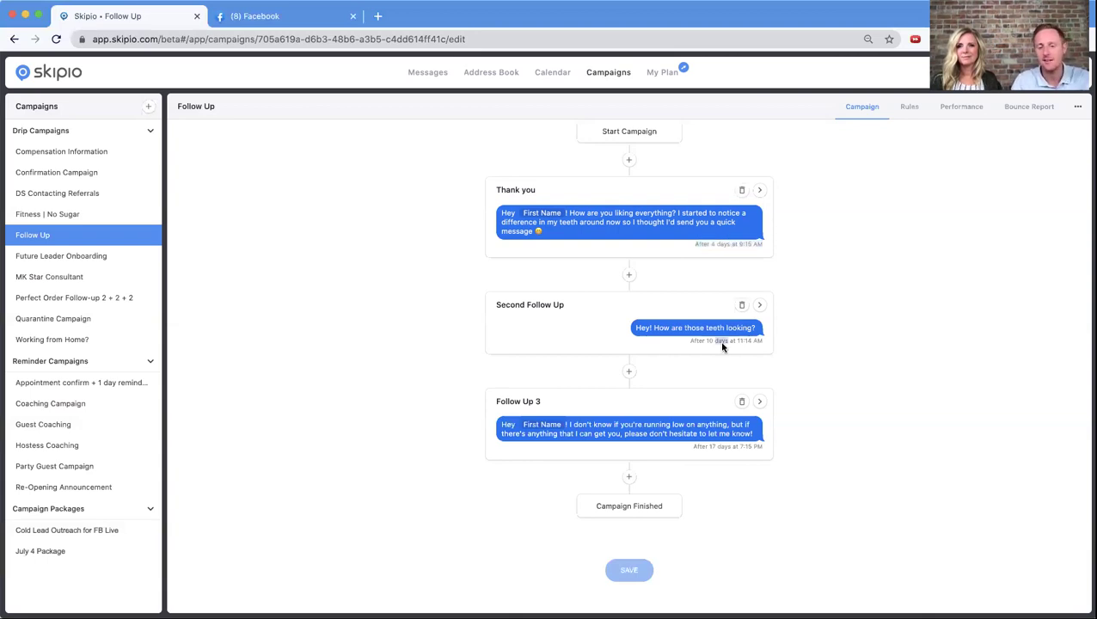
scroll(722, 346, "up", 5)
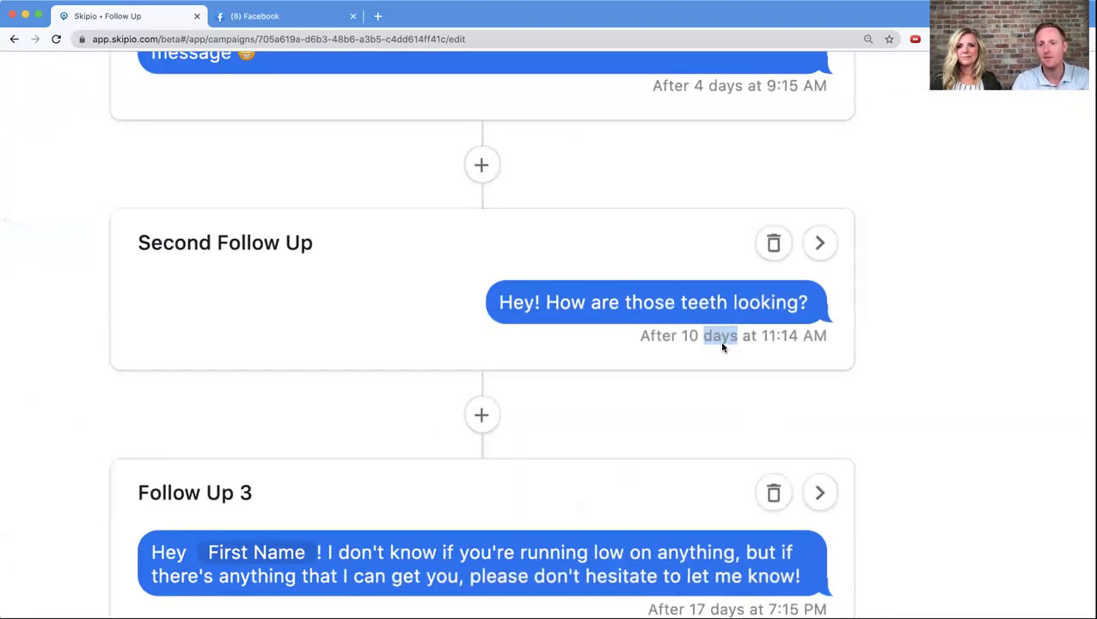
triple_click(740, 337)
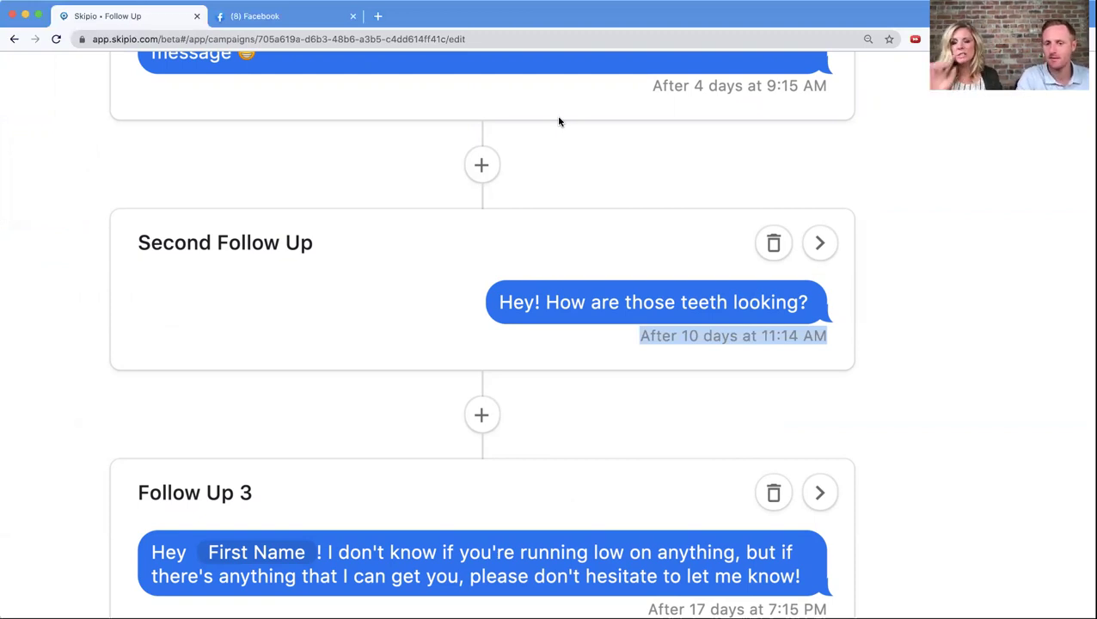
scroll(557, 121, "left", 2)
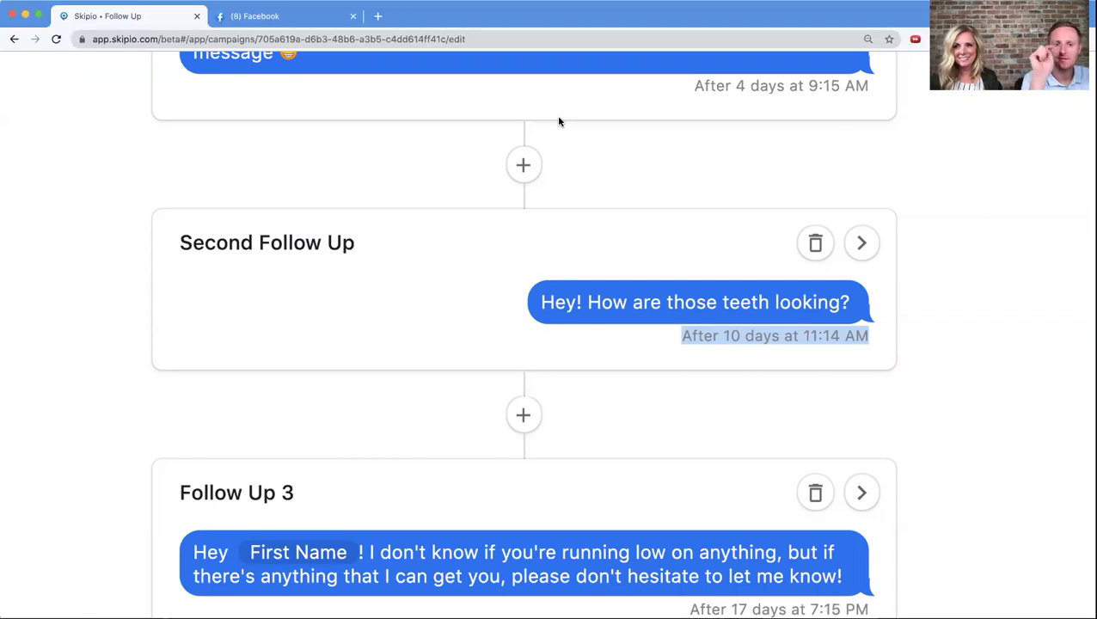
scroll(624, 306, "down", 2)
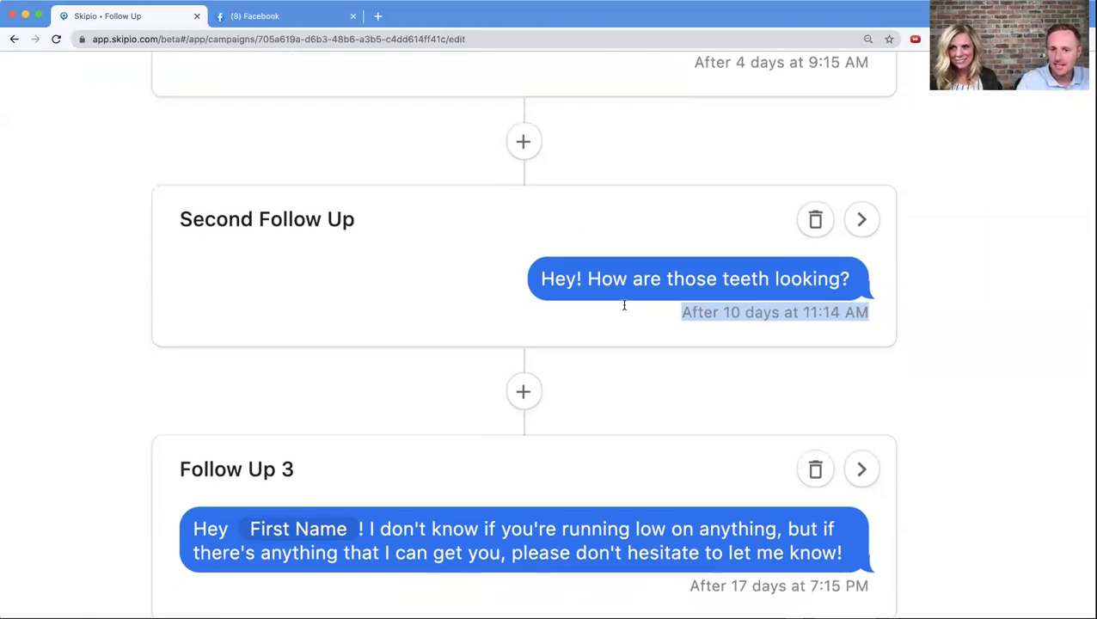
scroll(703, 492, "up", 3)
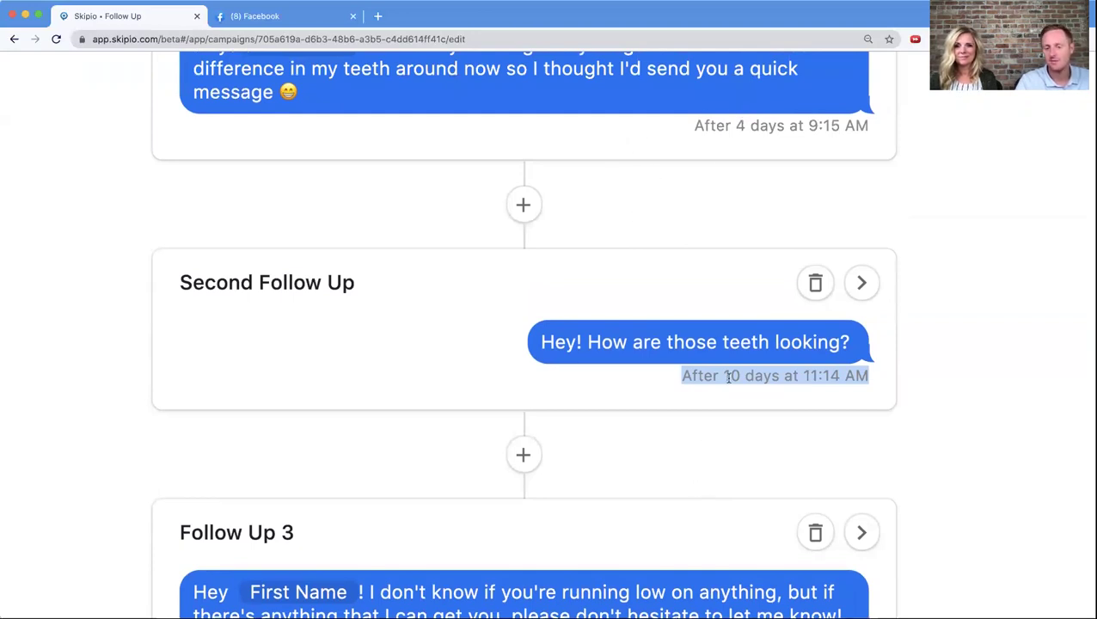
- Read the Follow Up 3 message text and its send timing
scroll(729, 383, "down", 3)
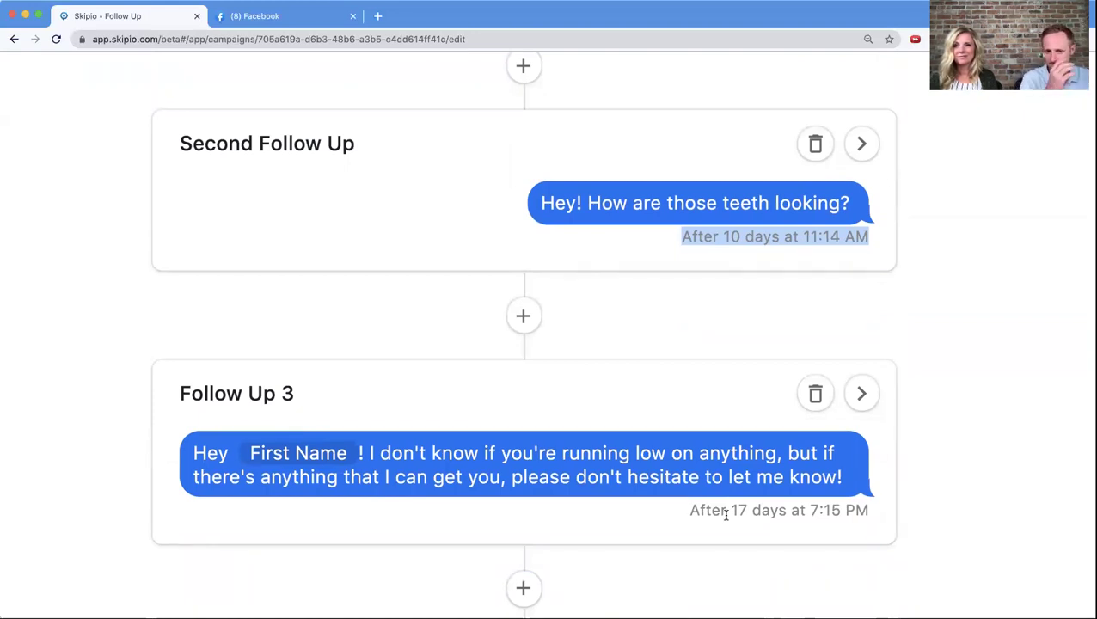
triple_click(397, 453)
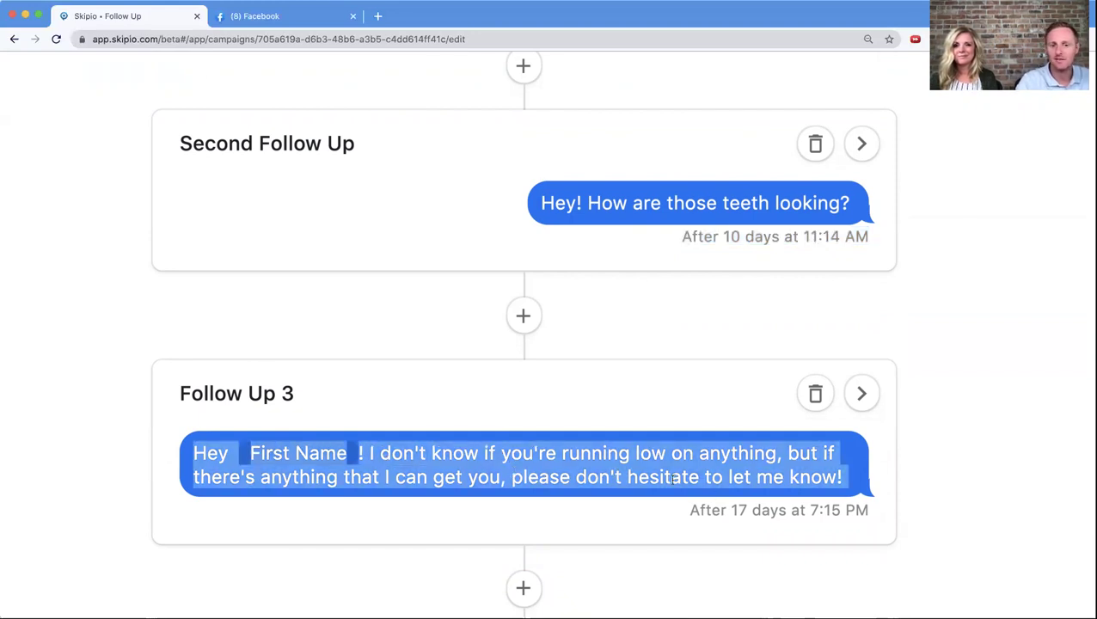
left_click(940, 458)
scroll(941, 459, "up", 1)
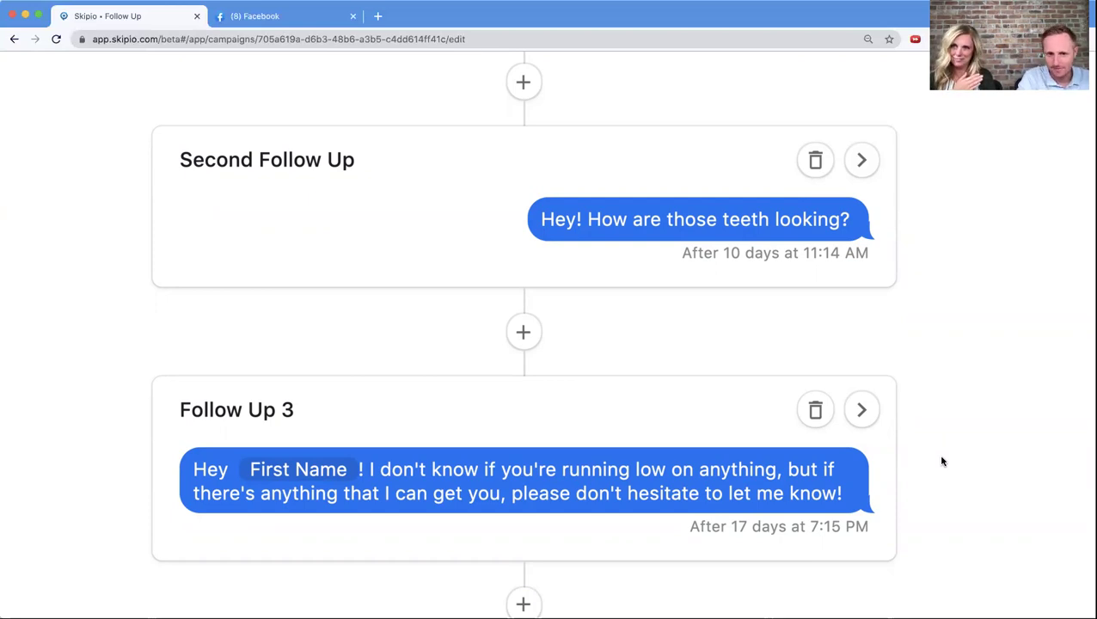
- Review the campaign flow again from its contacts section through the Thank you, Second Follow Up and Follow Up 3 messages
scroll(941, 461, "up", 4)
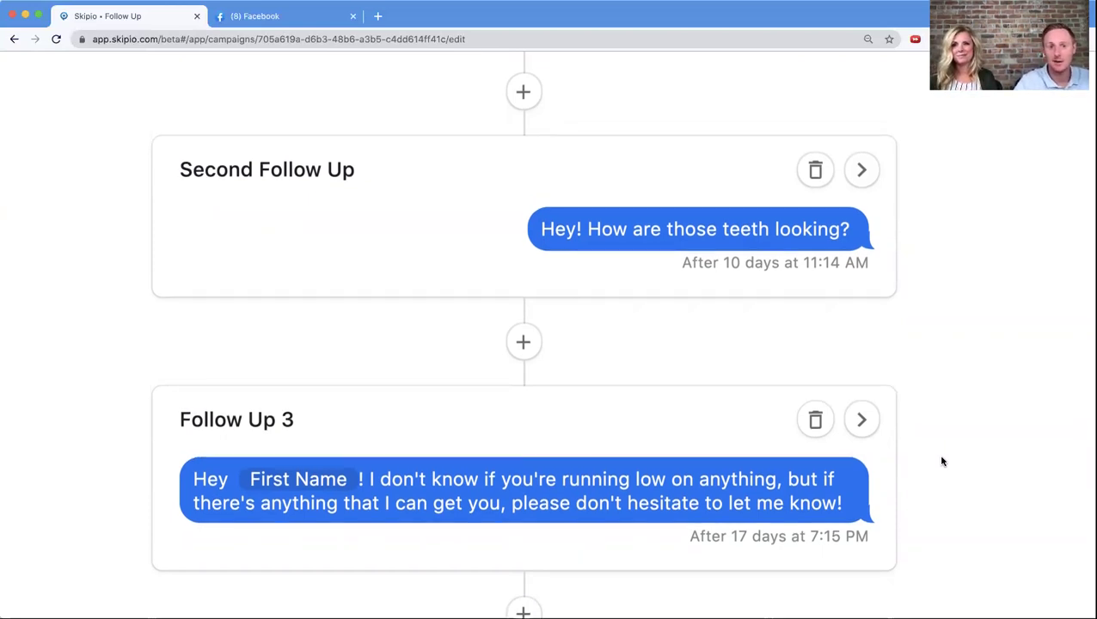
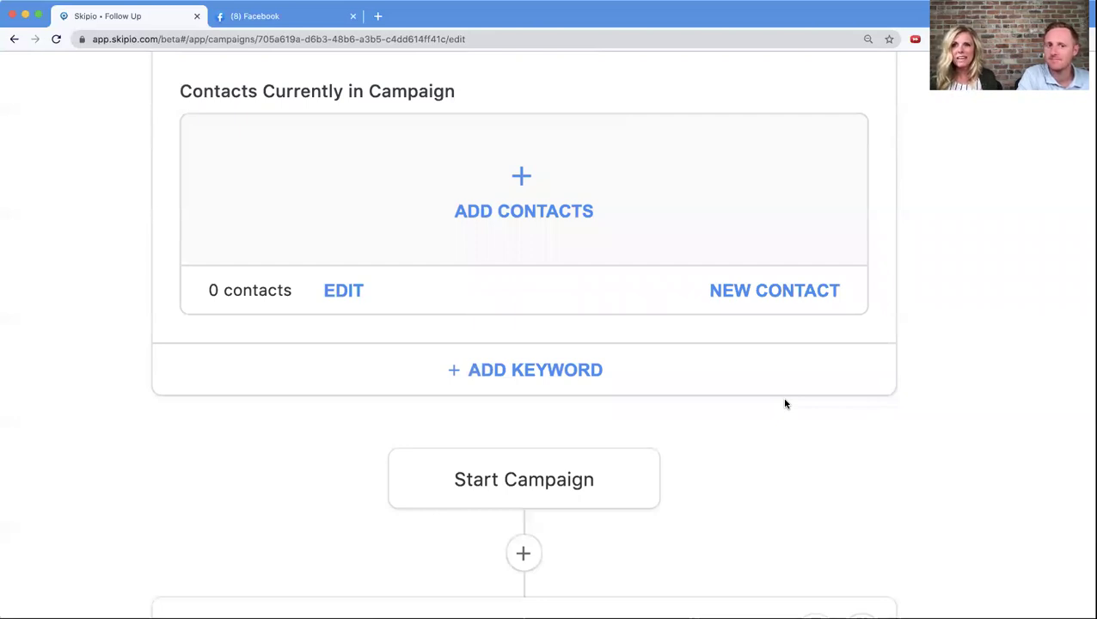
scroll(784, 403, "down", 5)
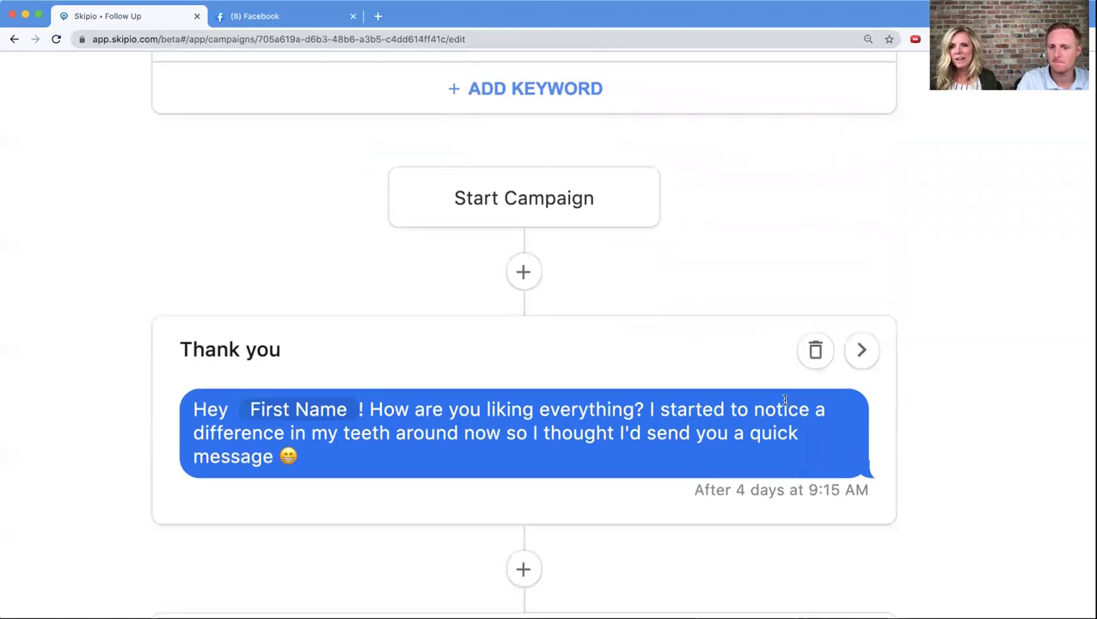
scroll(785, 401, "down", 3)
scroll(785, 403, "down", 1)
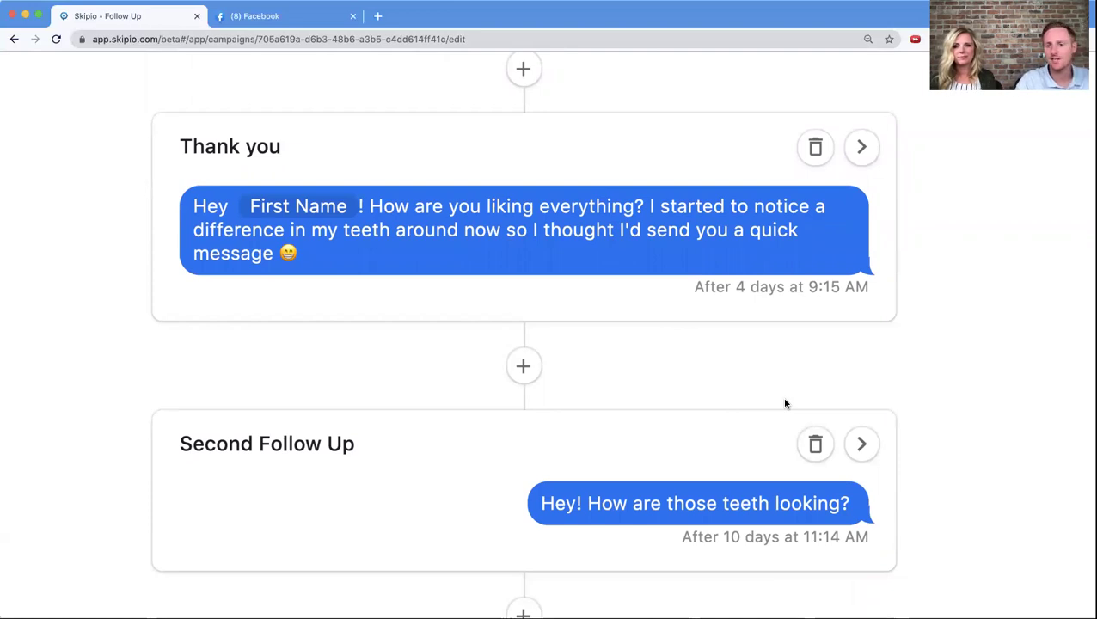
scroll(784, 403, "down", 1)
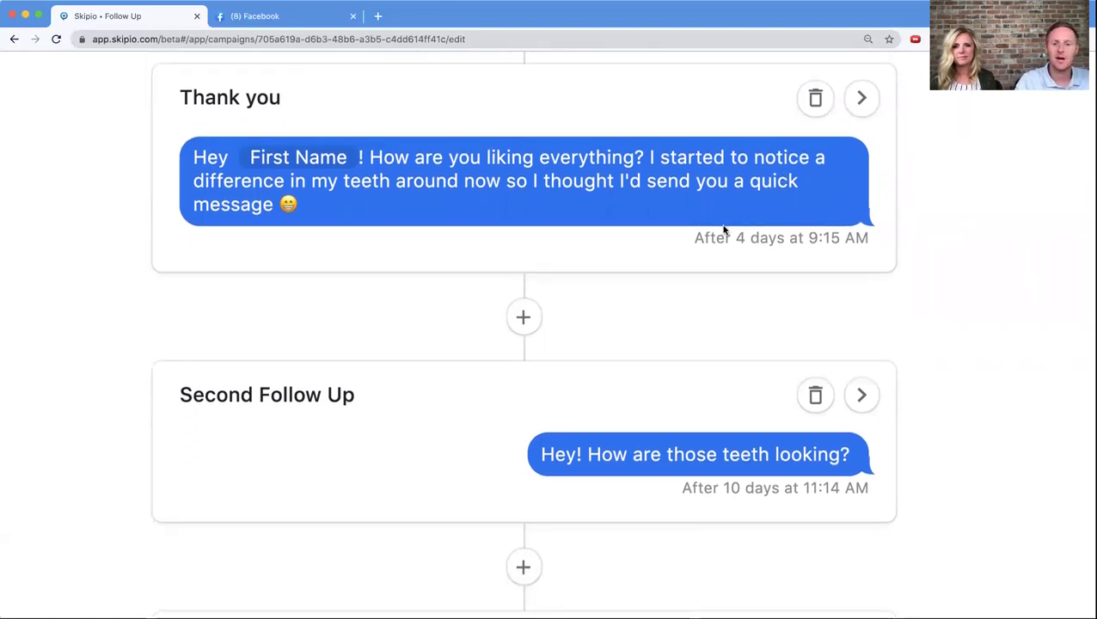
scroll(722, 479, "down", 1)
scroll(722, 482, "down", 2)
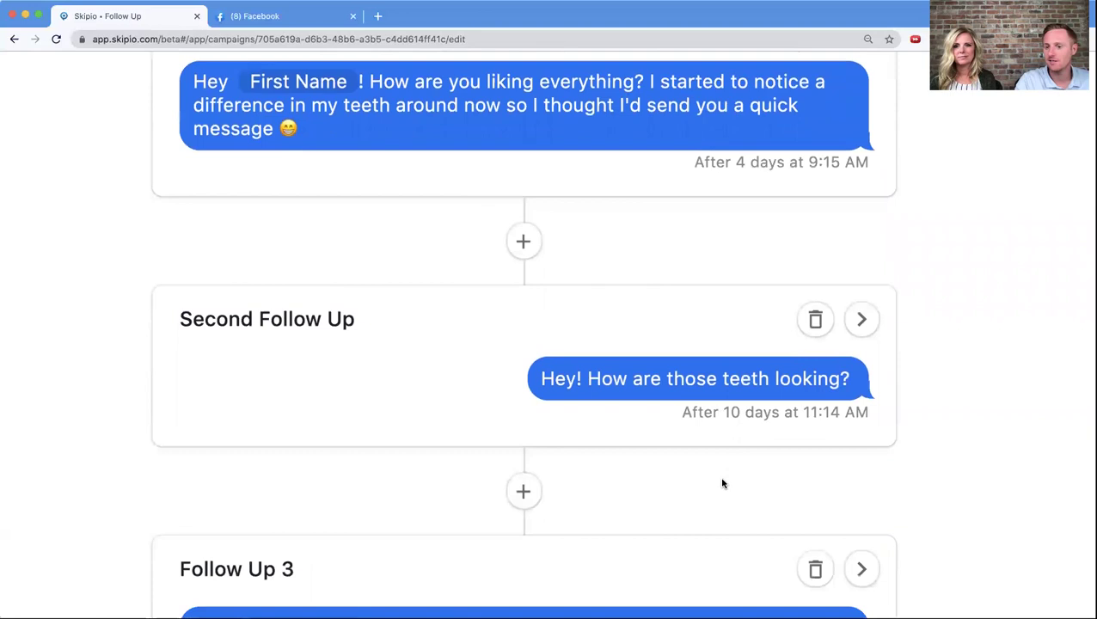
scroll(699, 432, "down", 2)
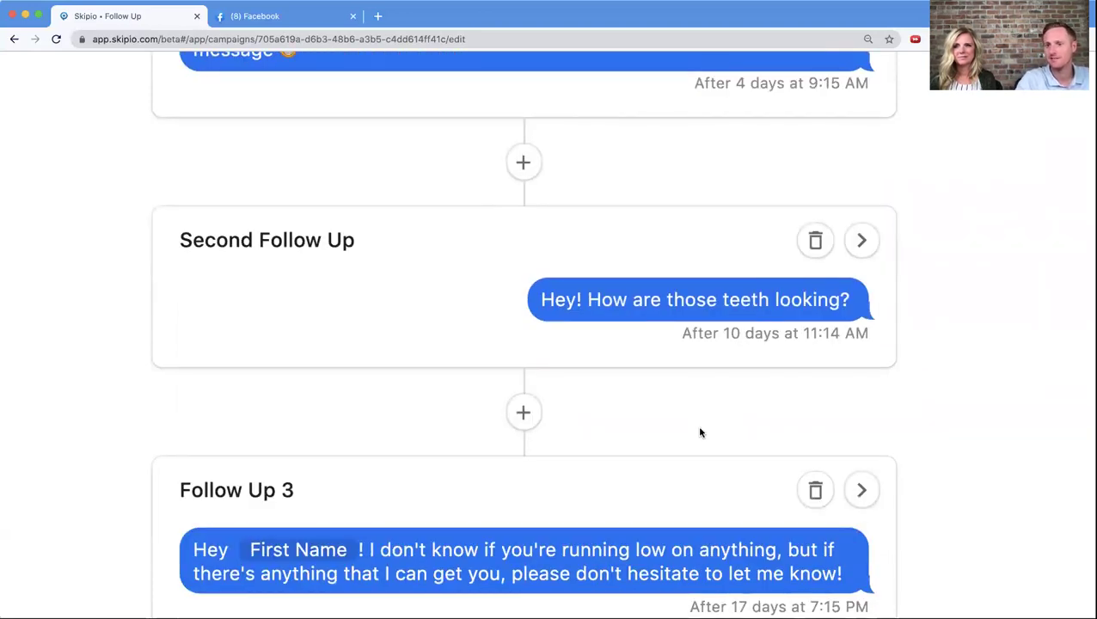
scroll(699, 432, "up", 1)
scroll(699, 432, "up", 2)
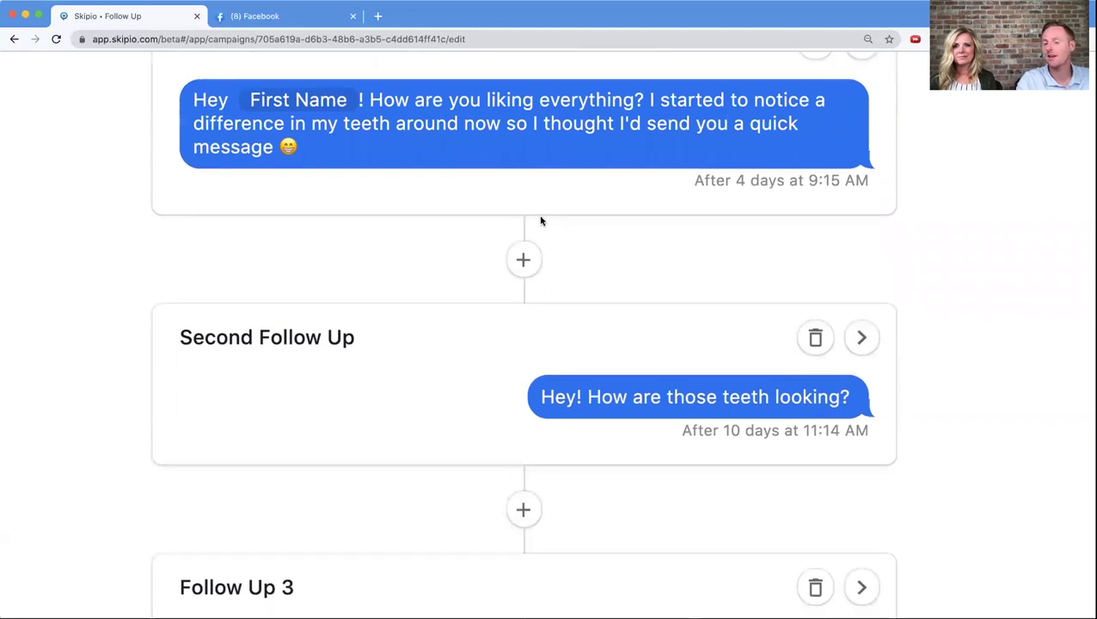
- Examine the Follow Up campaign's description, contacts section and the option to remove contacts who send a message
scroll(537, 424, "up", 15)
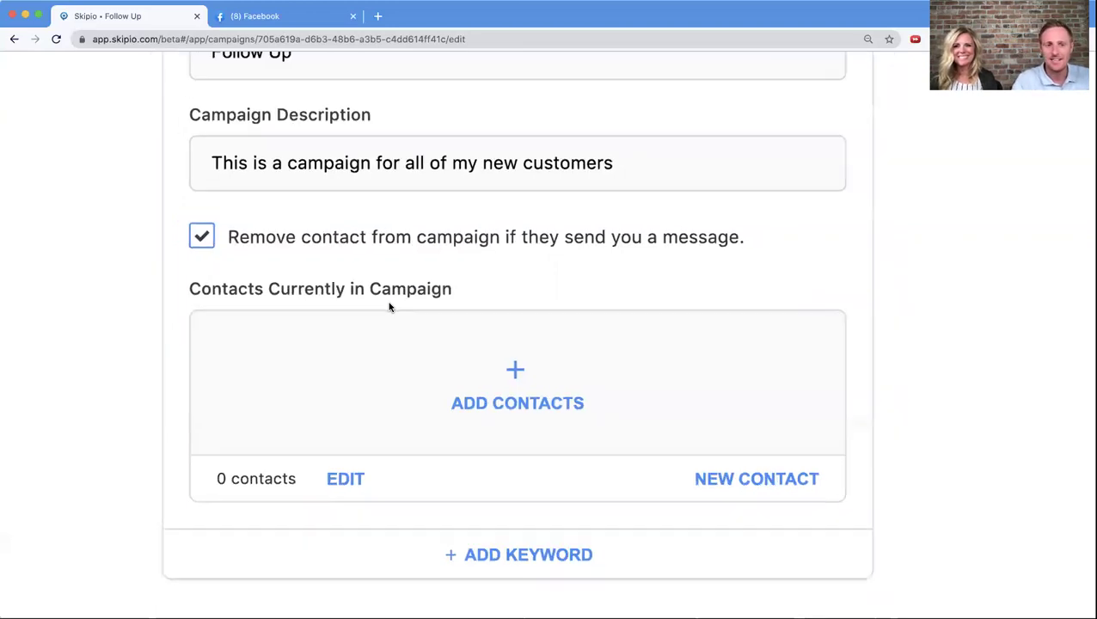
scroll(389, 307, "down", 5)
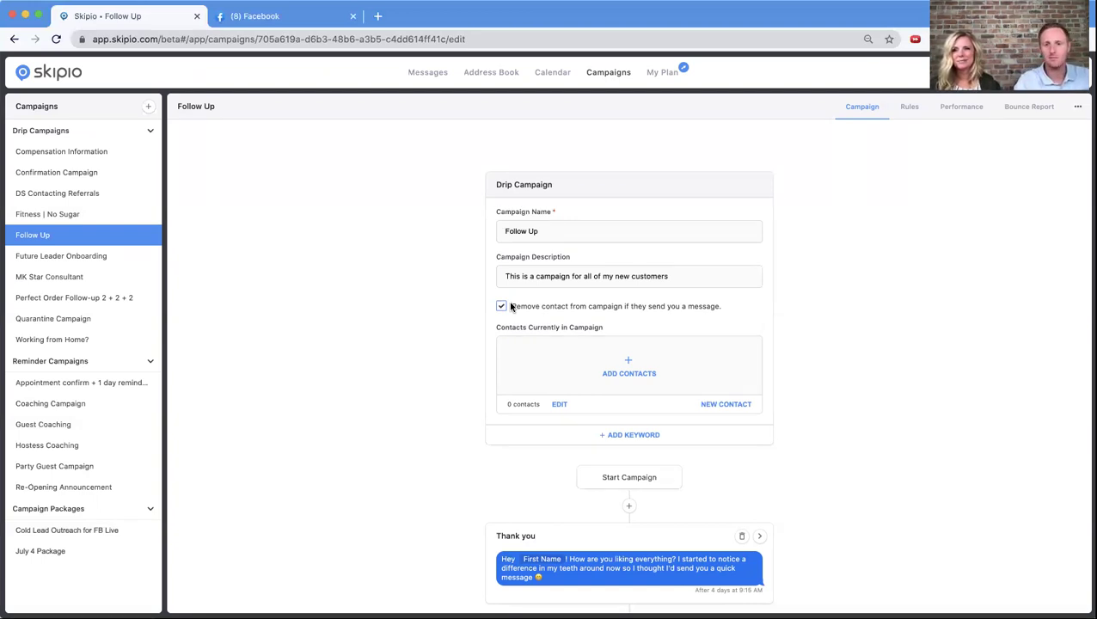
scroll(510, 307, "down", 2)
scroll(182, 350, "up", 2)
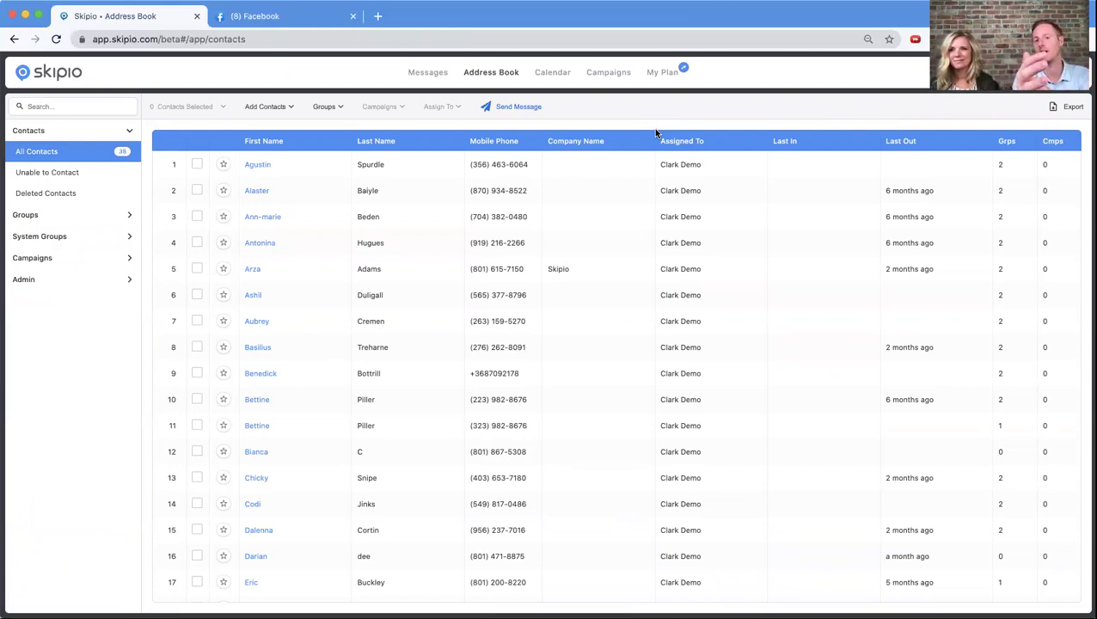
- Add the Customers - ALL group from the address book to the Follow Up campaign
left_click(66, 214)
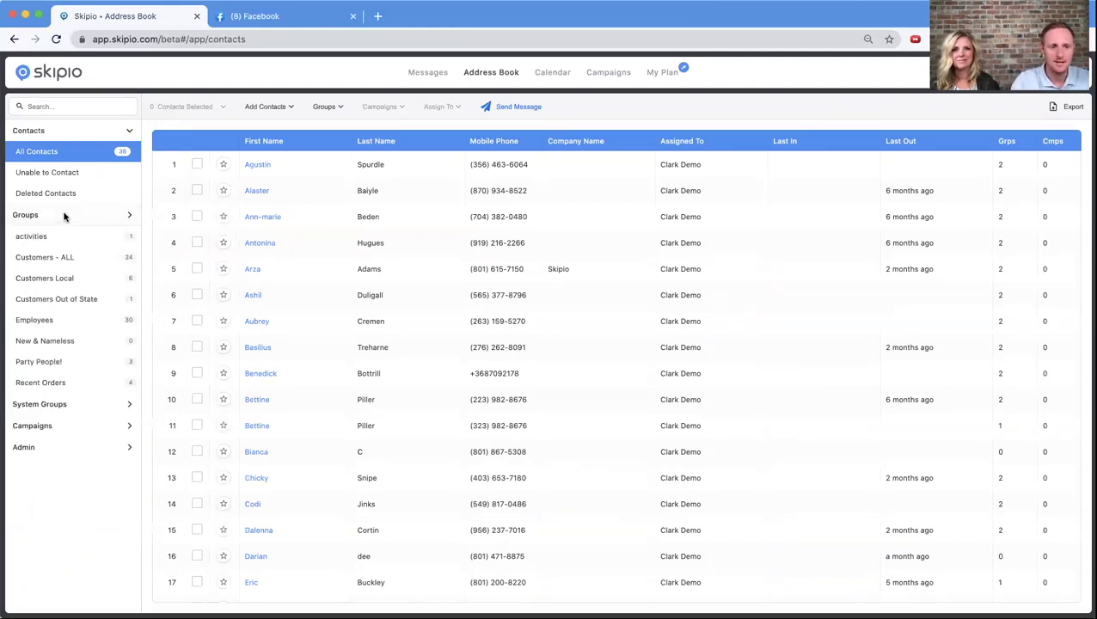
left_click(62, 258)
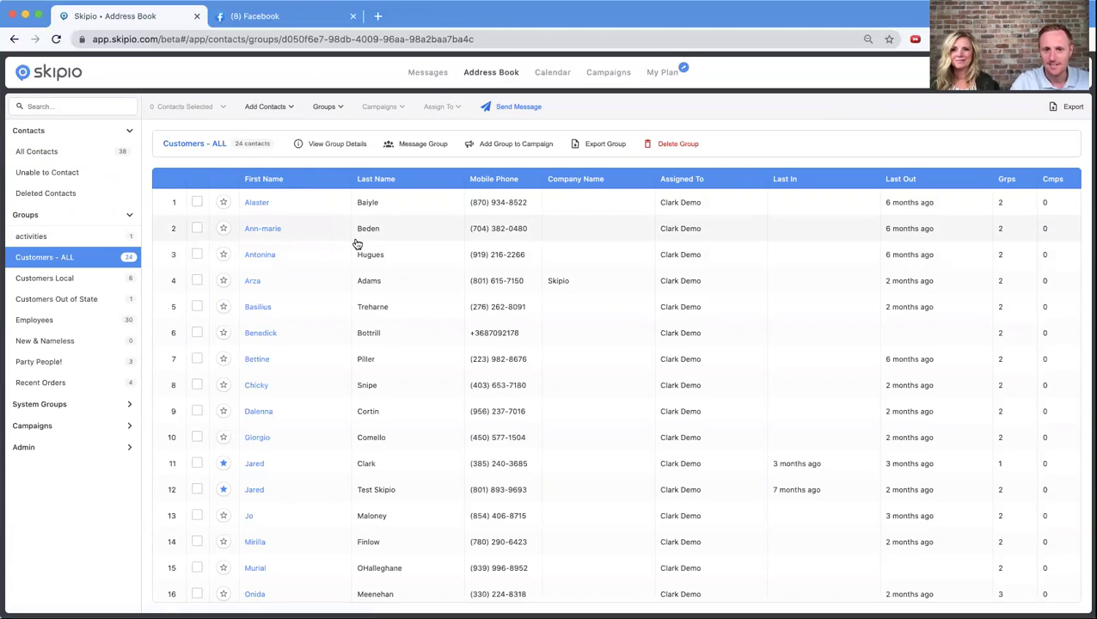
left_click(495, 146)
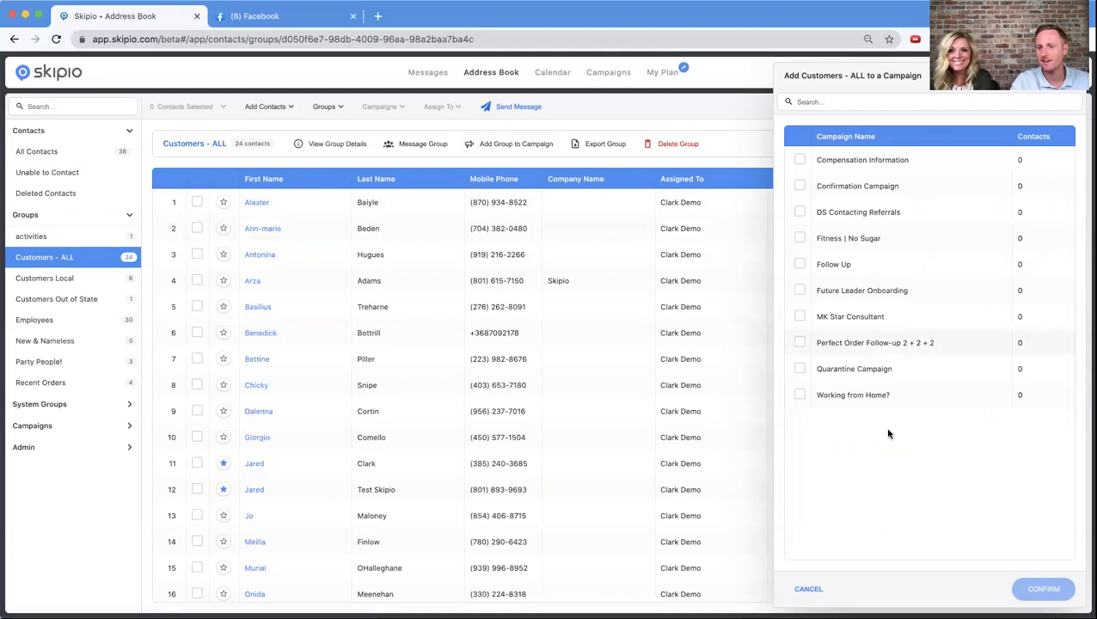
left_click(800, 264)
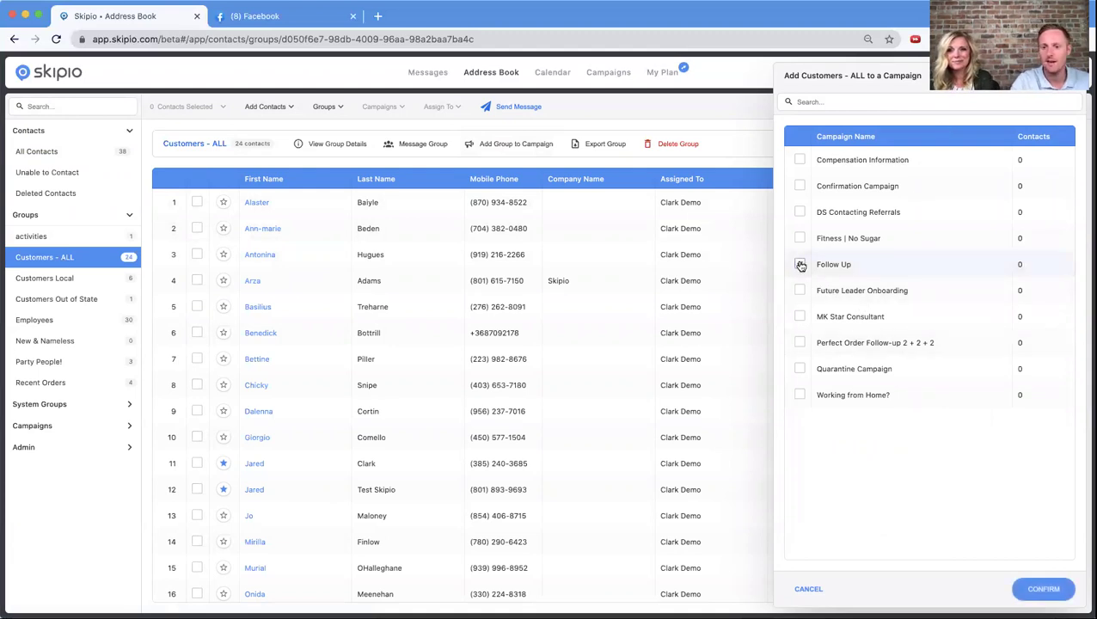
left_click(1038, 590)
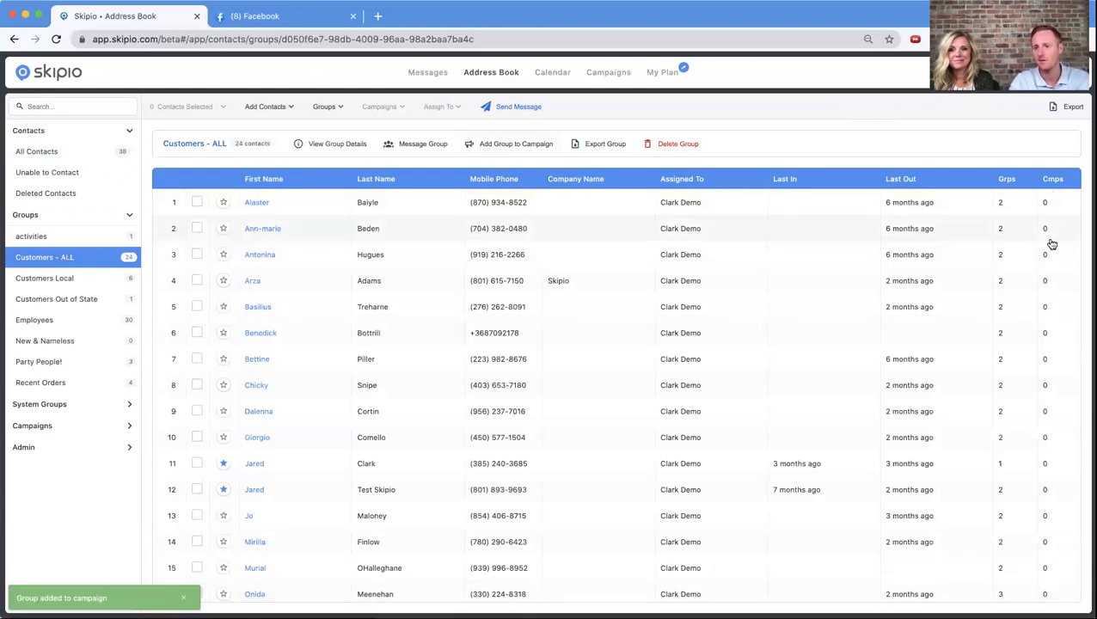
- Check the campaign counts of the contacts in the Customers - ALL group
scroll(1051, 244, "up", 5)
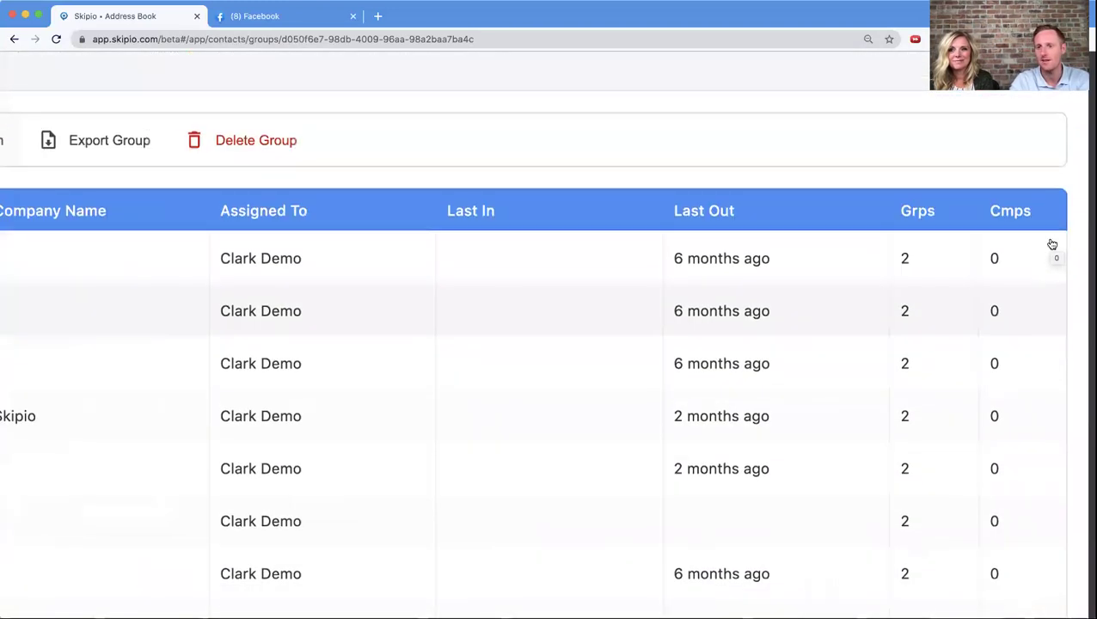
left_click(1005, 263)
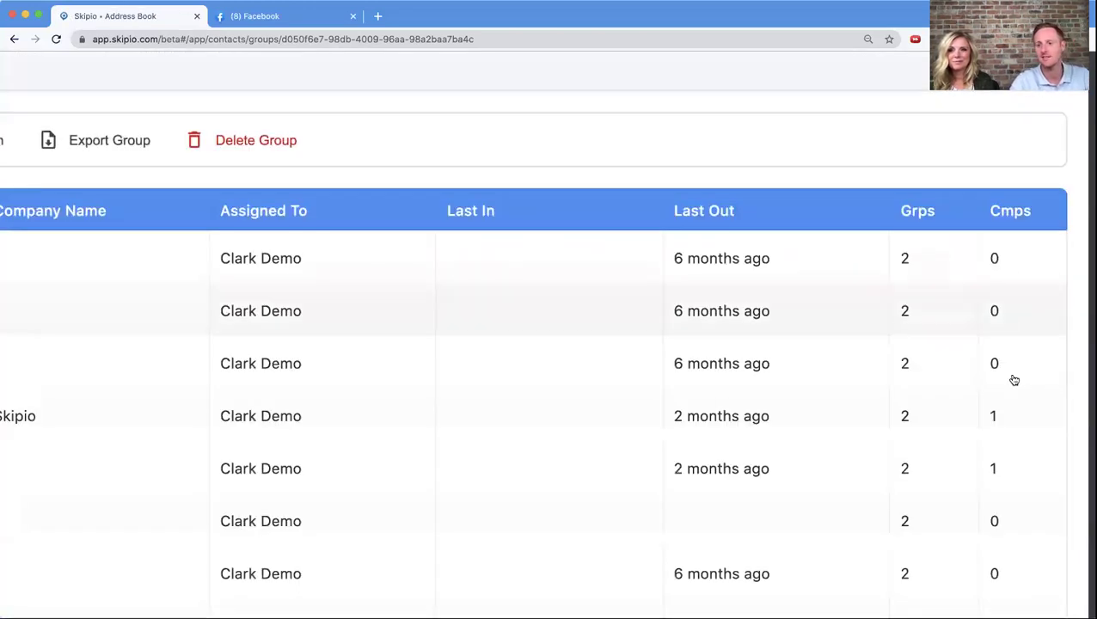
scroll(1037, 441, "down", 1)
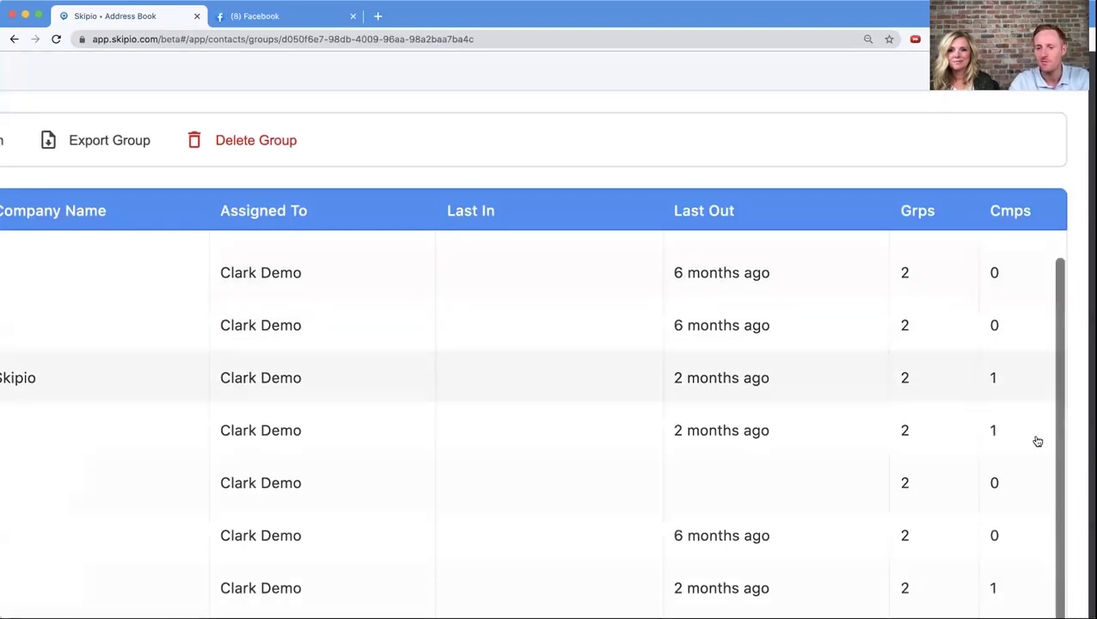
scroll(1037, 441, "down", 1)
scroll(1036, 439, "down", 4)
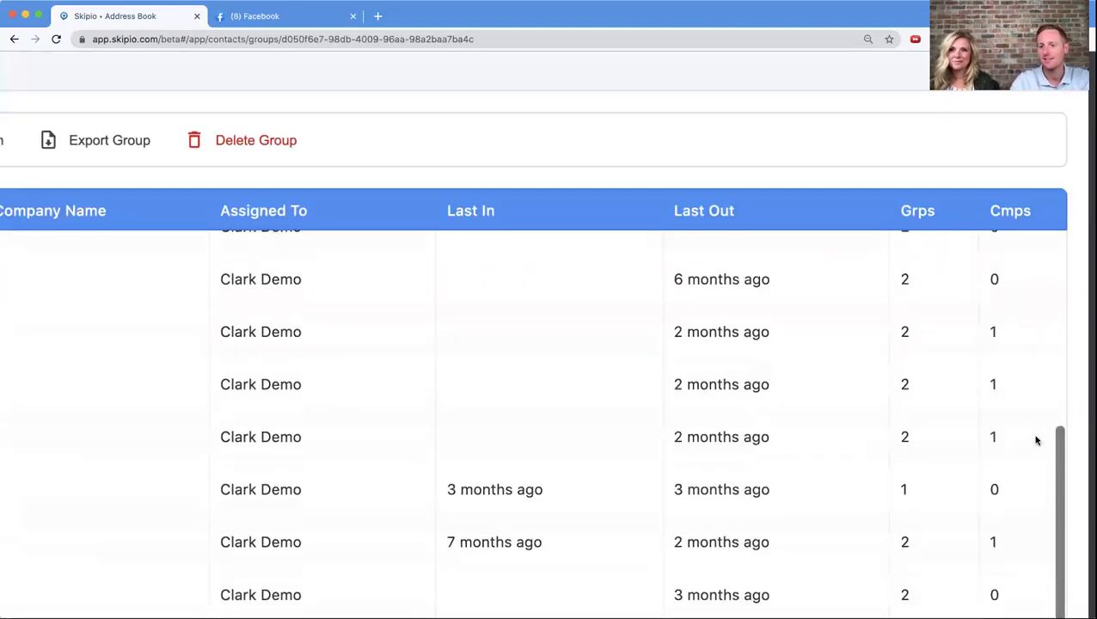
- Scan the rest of the Customers - ALL contact list for group and campaign counts, and return to the full list view
scroll(1035, 440, "down", 5)
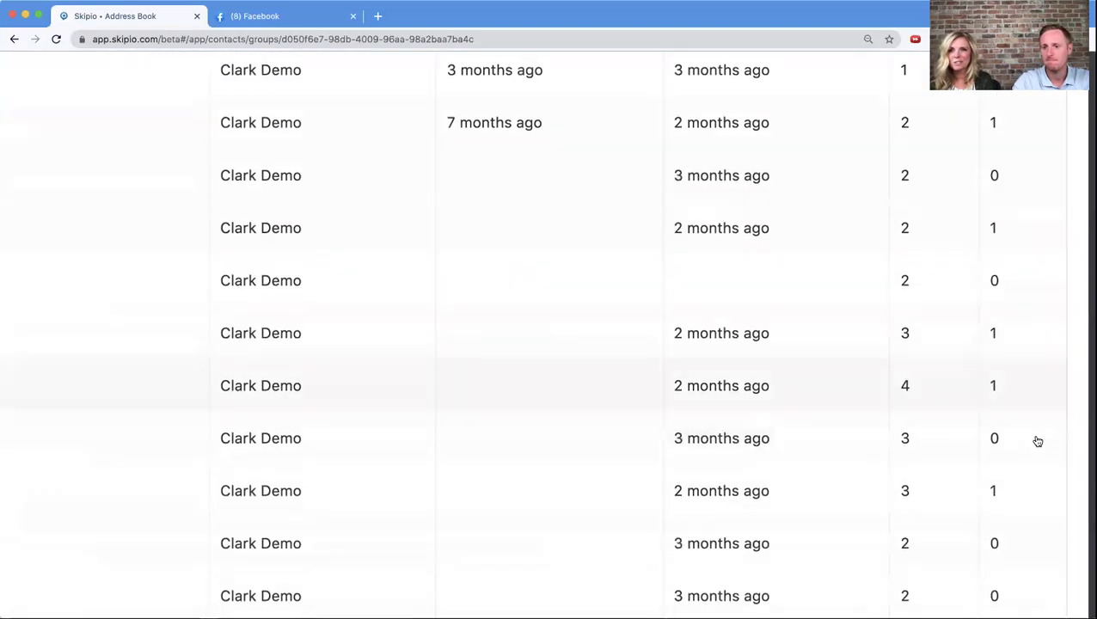
scroll(1035, 442, "down", 4)
scroll(1034, 442, "up", 8)
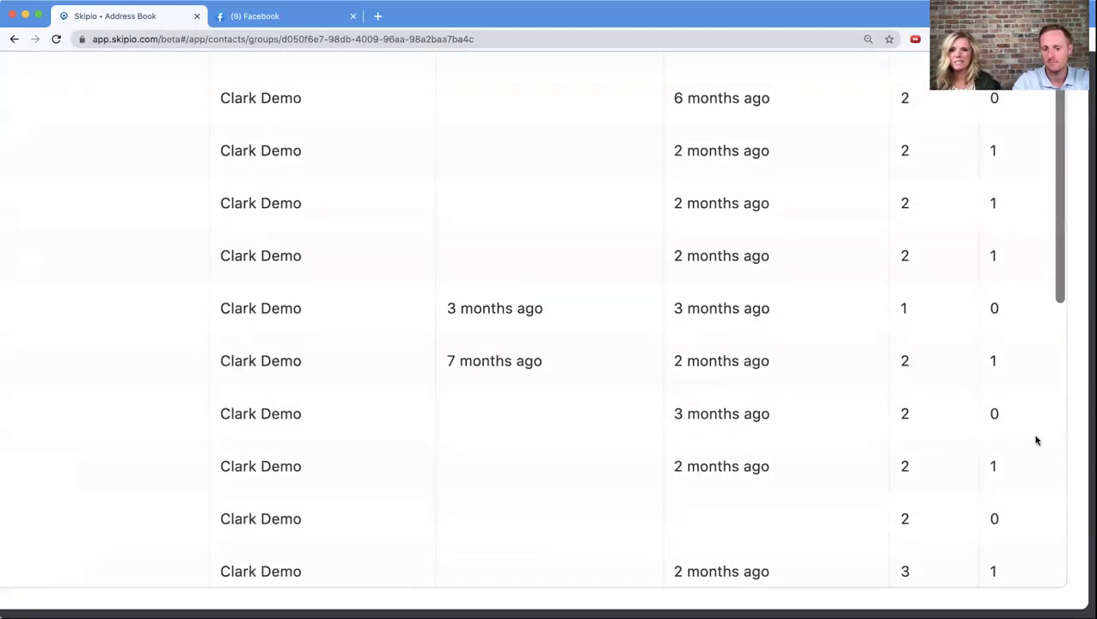
scroll(924, 421, "up", 1)
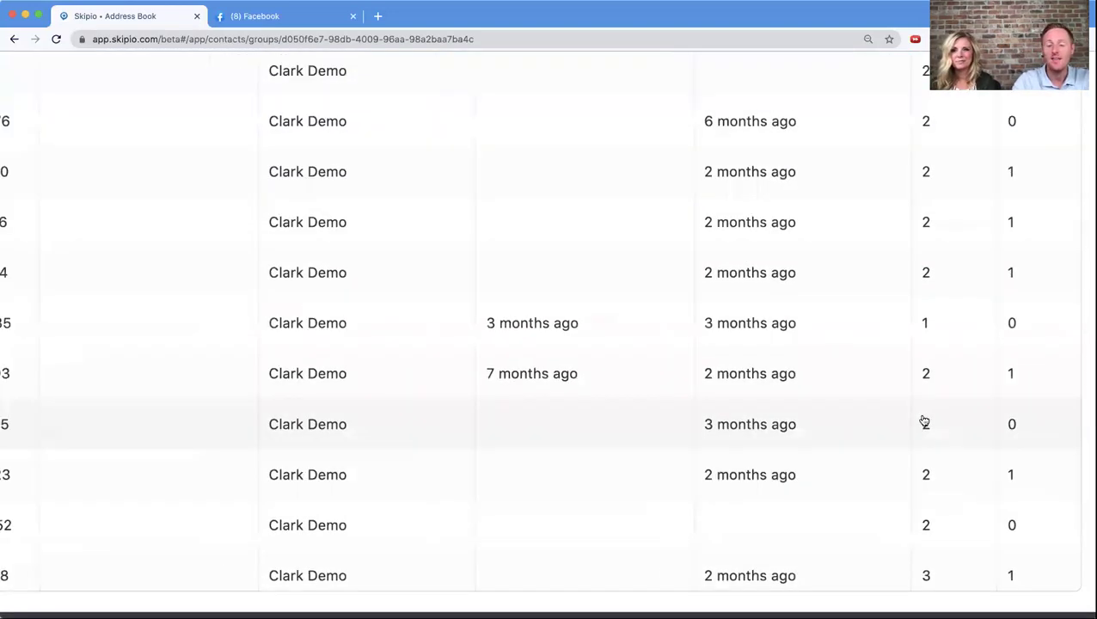
key("super+0")
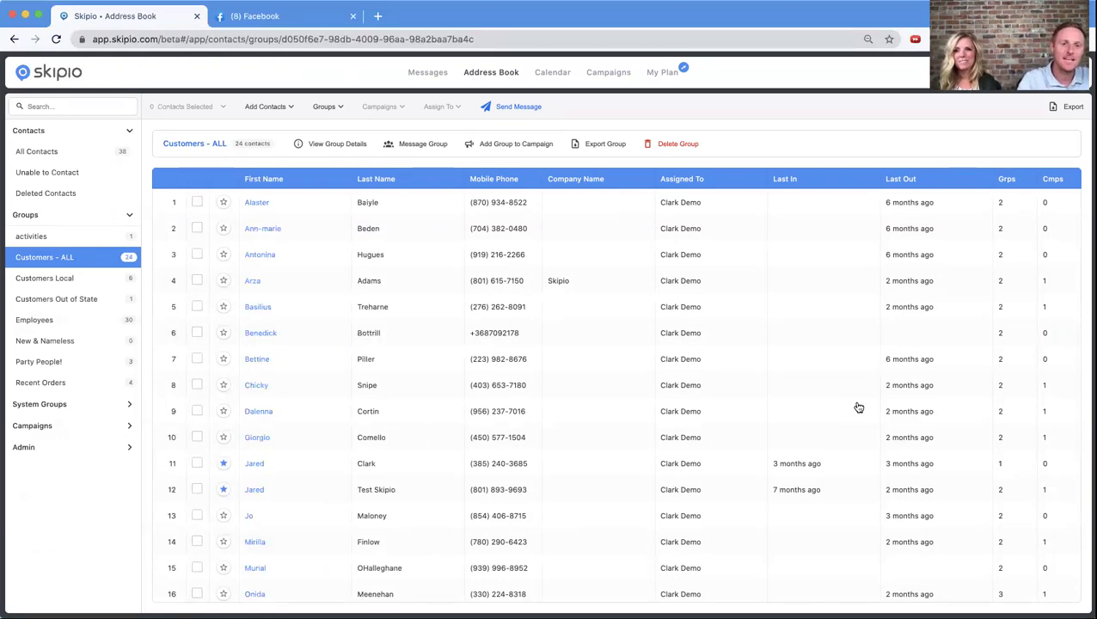
left_click(197, 204)
scroll(196, 393, "down", 5)
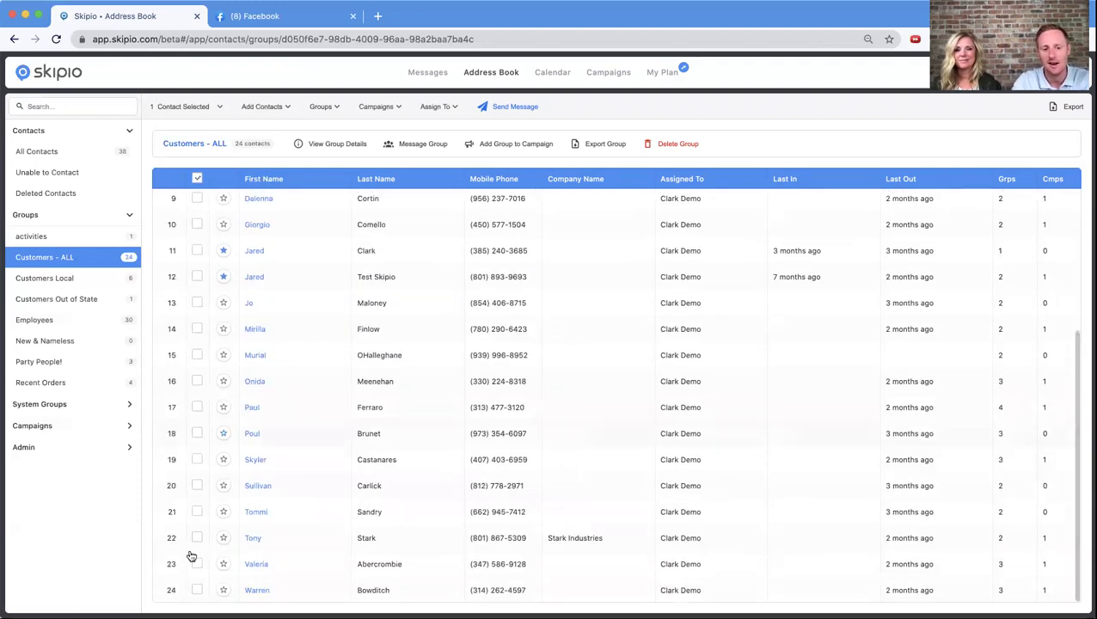
left_click(197, 589, "shift")
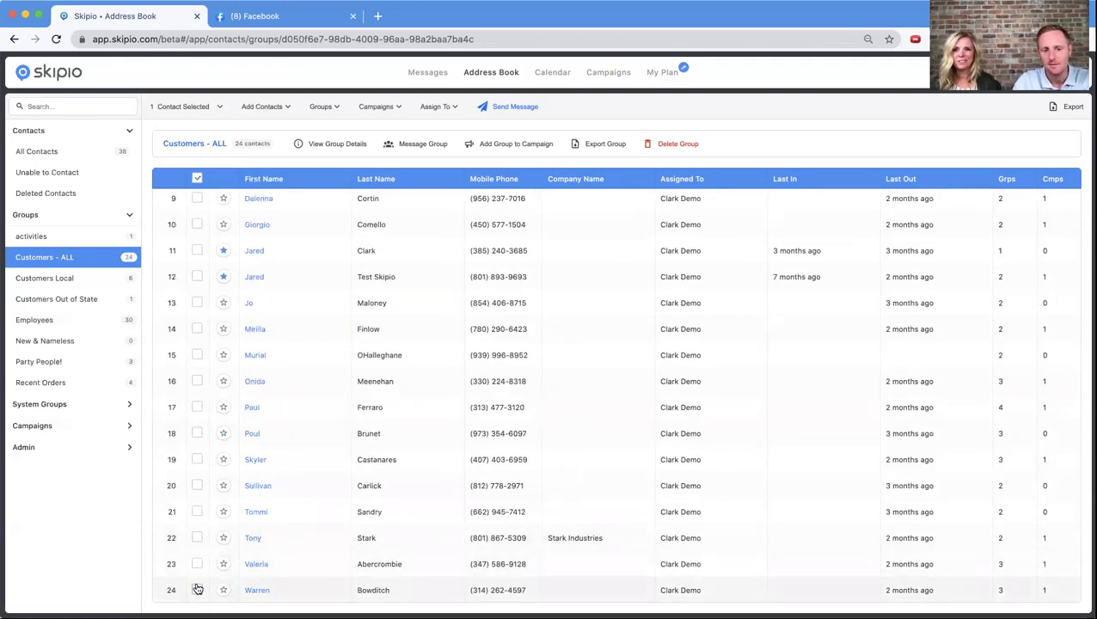
left_click(197, 178)
scroll(195, 371, "up", 5)
- Add the first 20 contacts of the Customers - ALL group to the Follow Up campaign and clear the selection
left_click(197, 202)
scroll(191, 384, "down", 5)
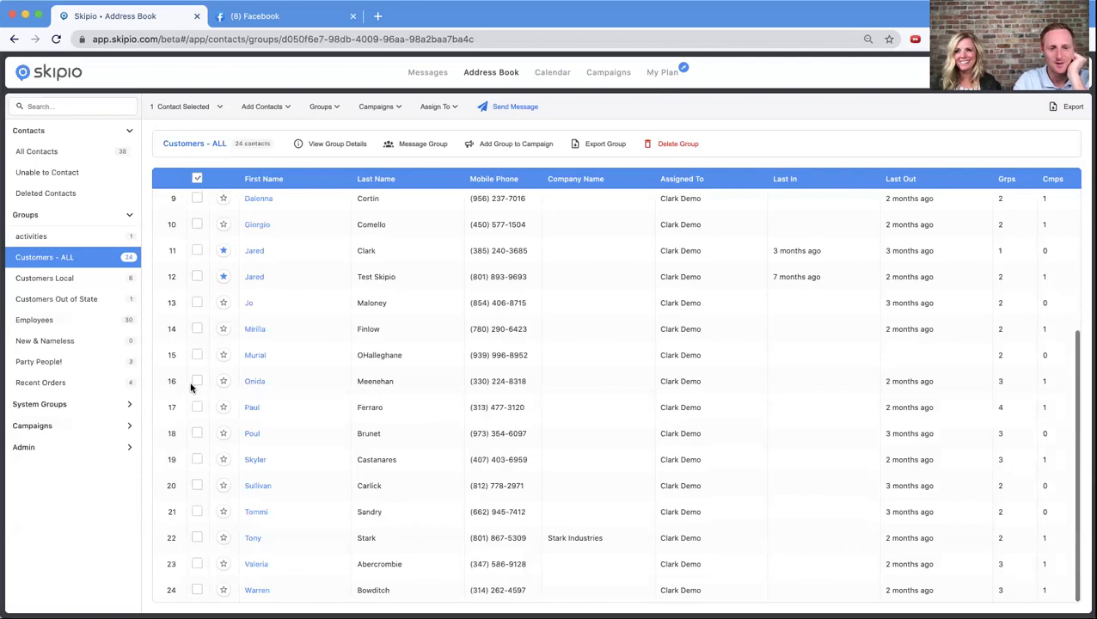
left_click(196, 487, "shift")
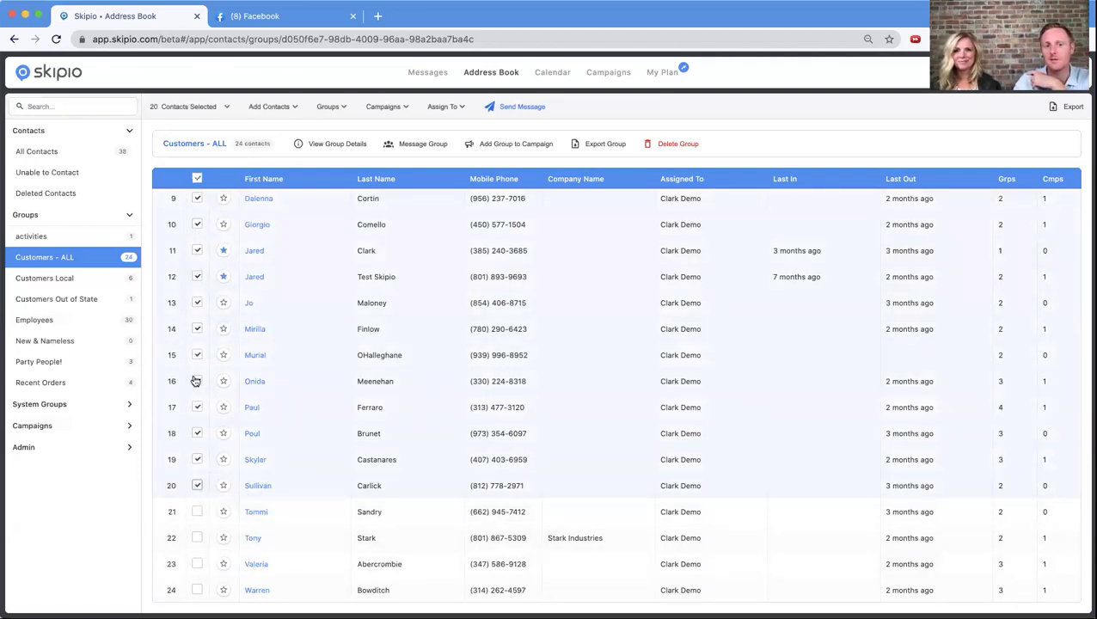
scroll(208, 286, "up", 2)
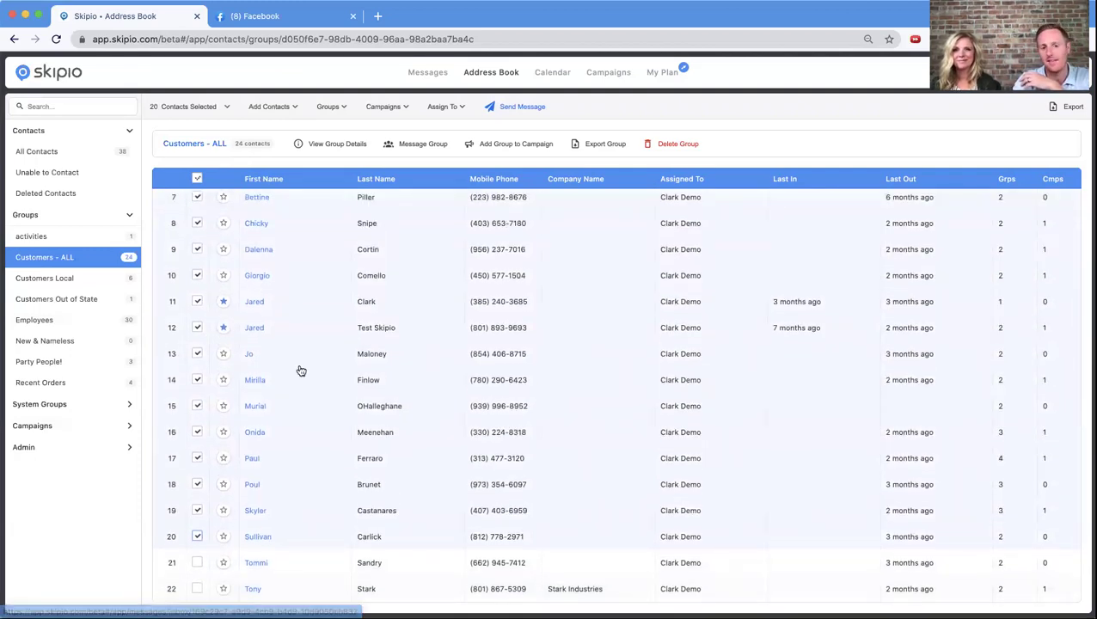
scroll(298, 369, "up", 4)
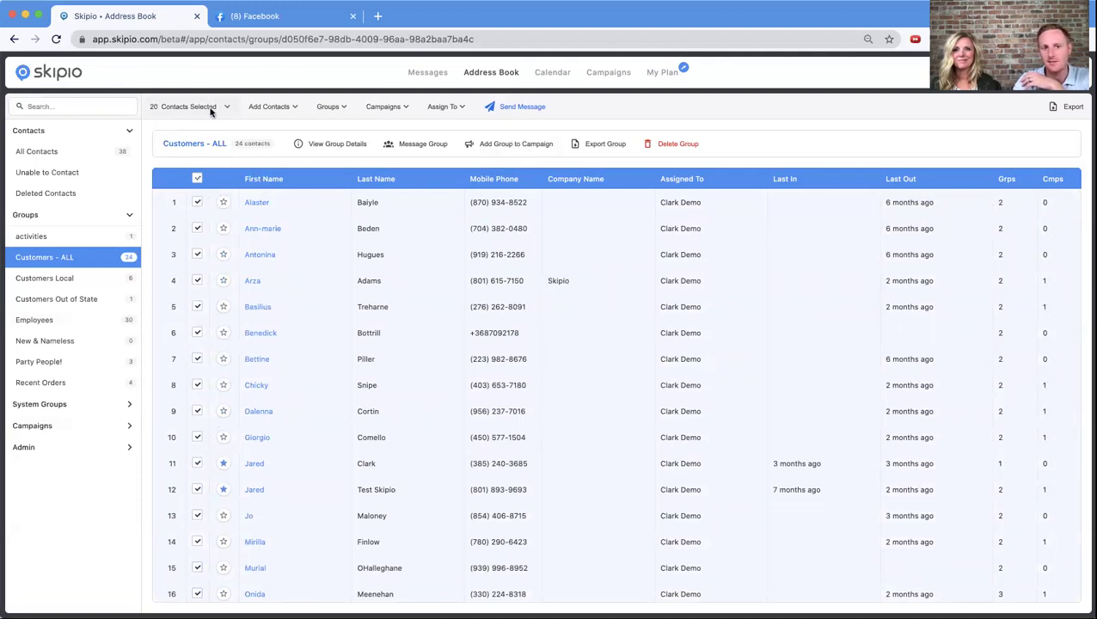
left_click(398, 106)
left_click(372, 215)
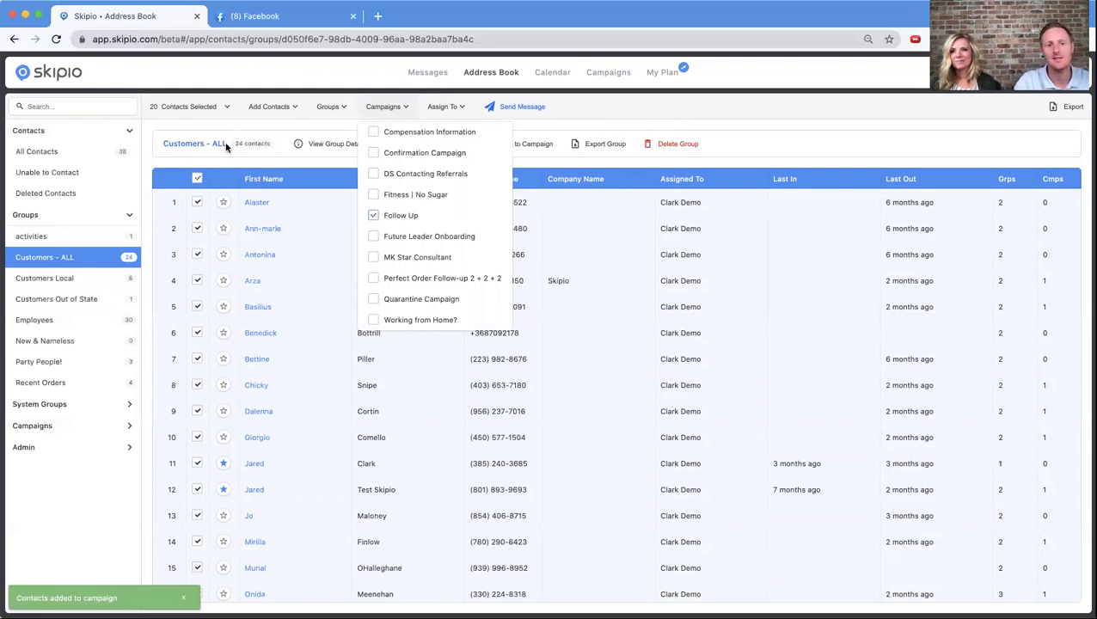
left_click(199, 181)
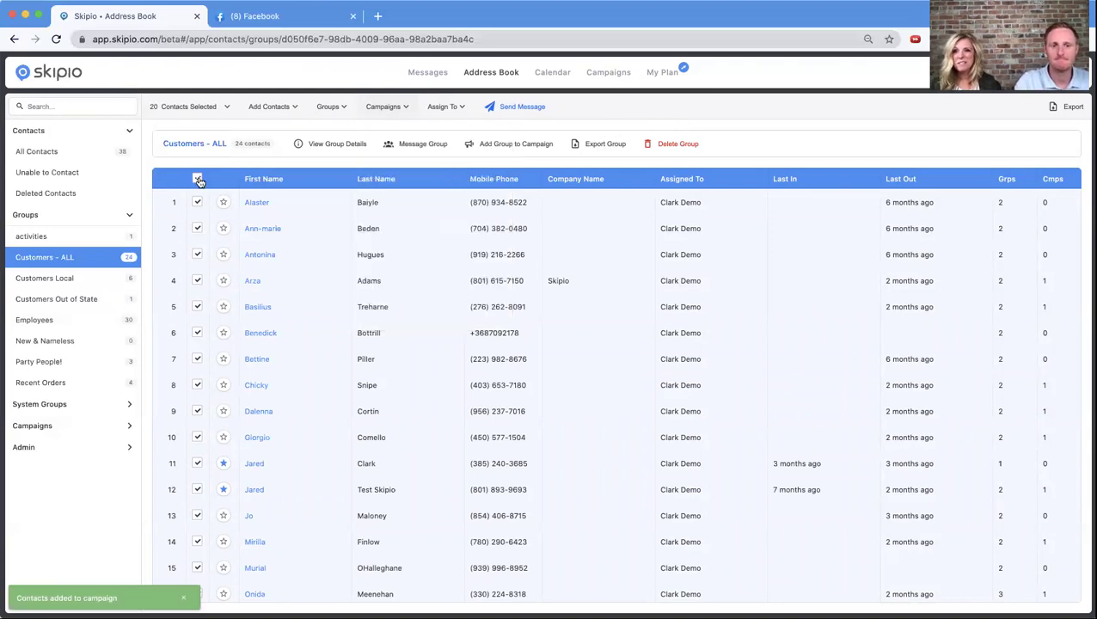
left_click(198, 179)
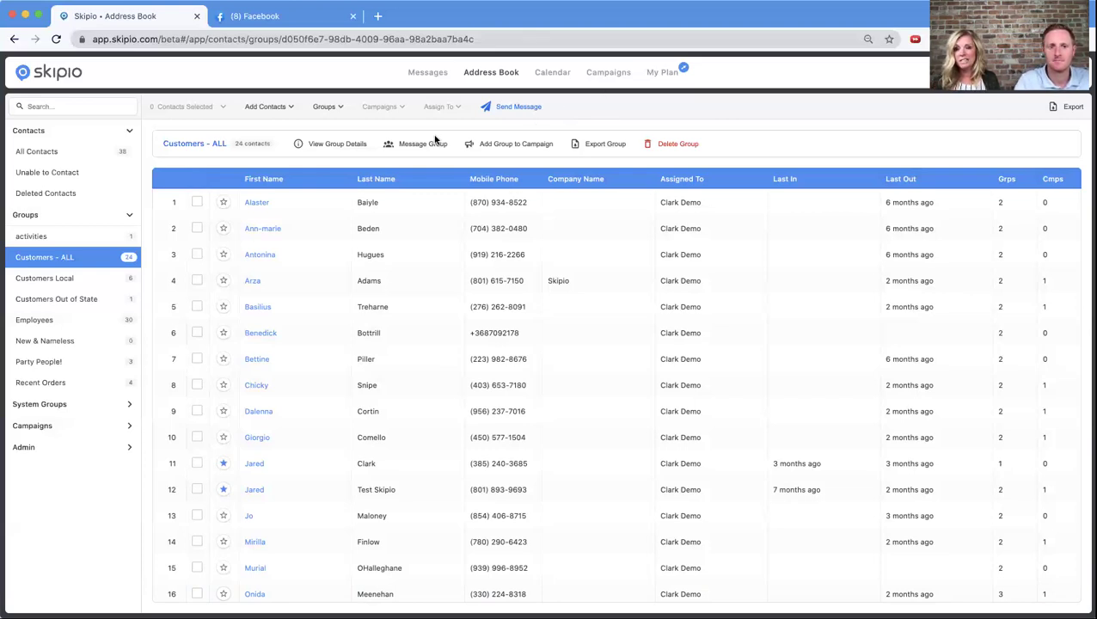
- Draft a message reading "Hey [First Name]" to the first two contacts with the first name merge tag, and collapse the Message Mentor advice
left_click(197, 203)
left_click(197, 229)
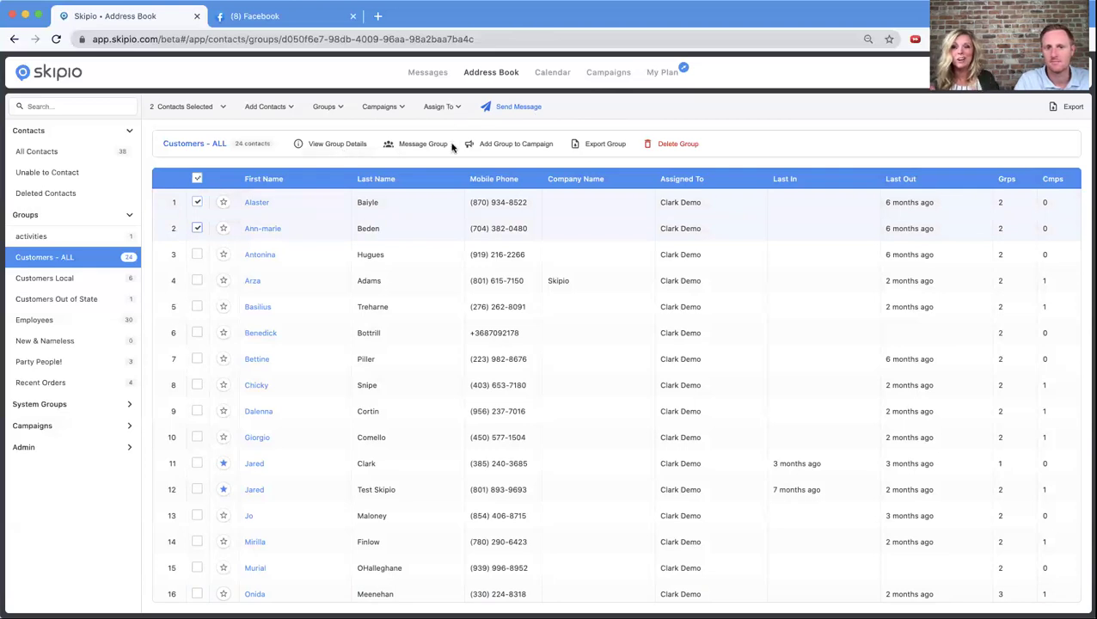
left_click(527, 110)
left_click(878, 227)
type("Hey")
left_click(830, 264)
left_click(851, 150)
left_click(851, 211)
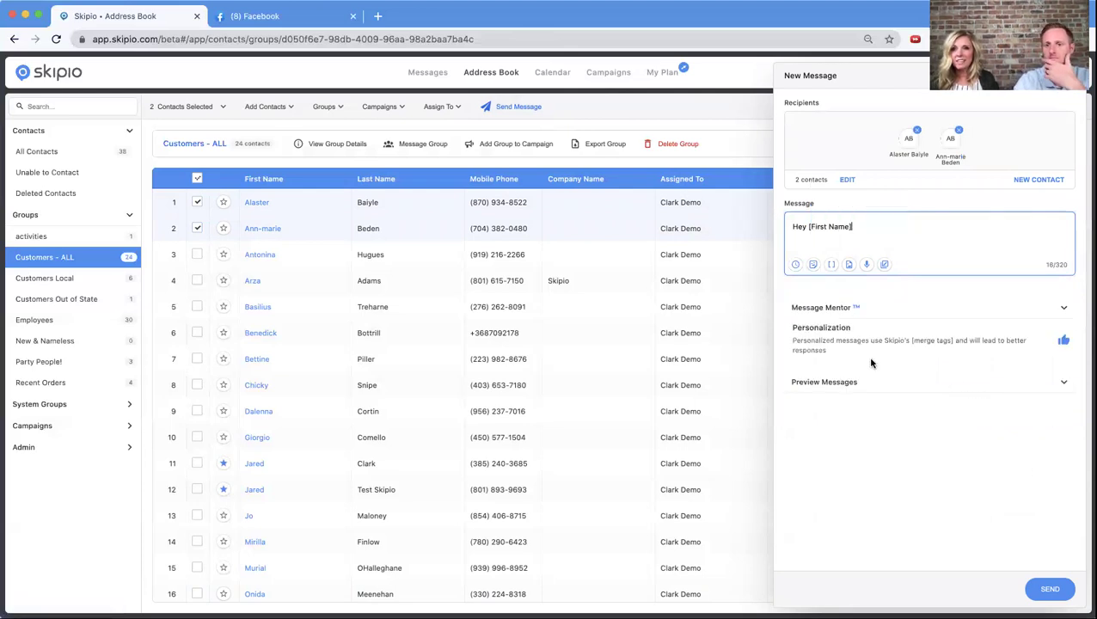
left_click(843, 311)
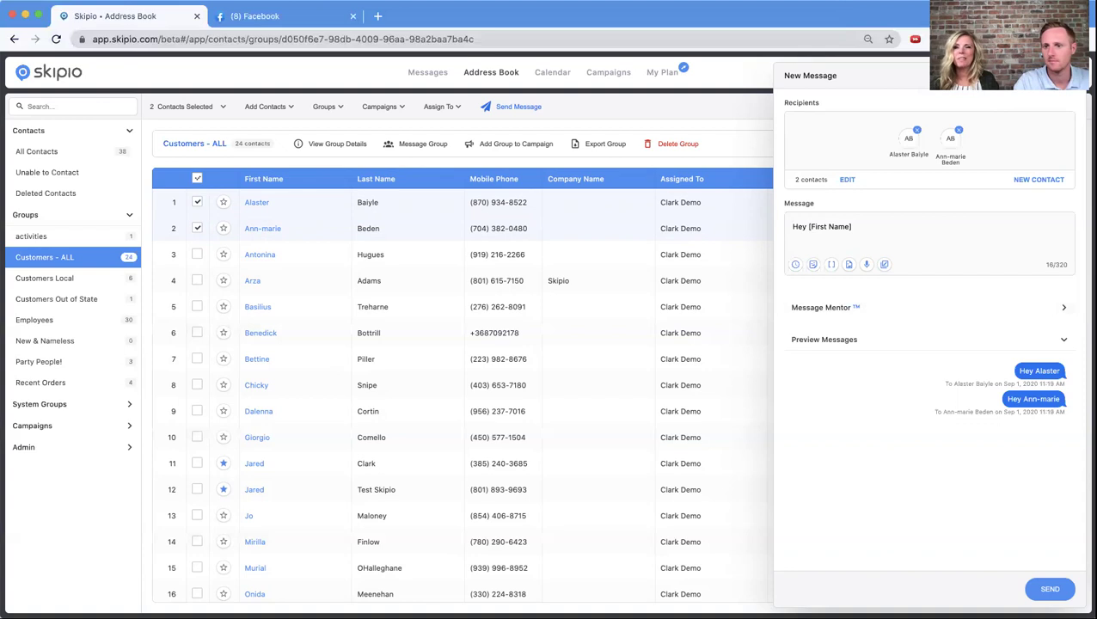
- Open the Resource Center and look over its First Steps articles
left_click(41, 72)
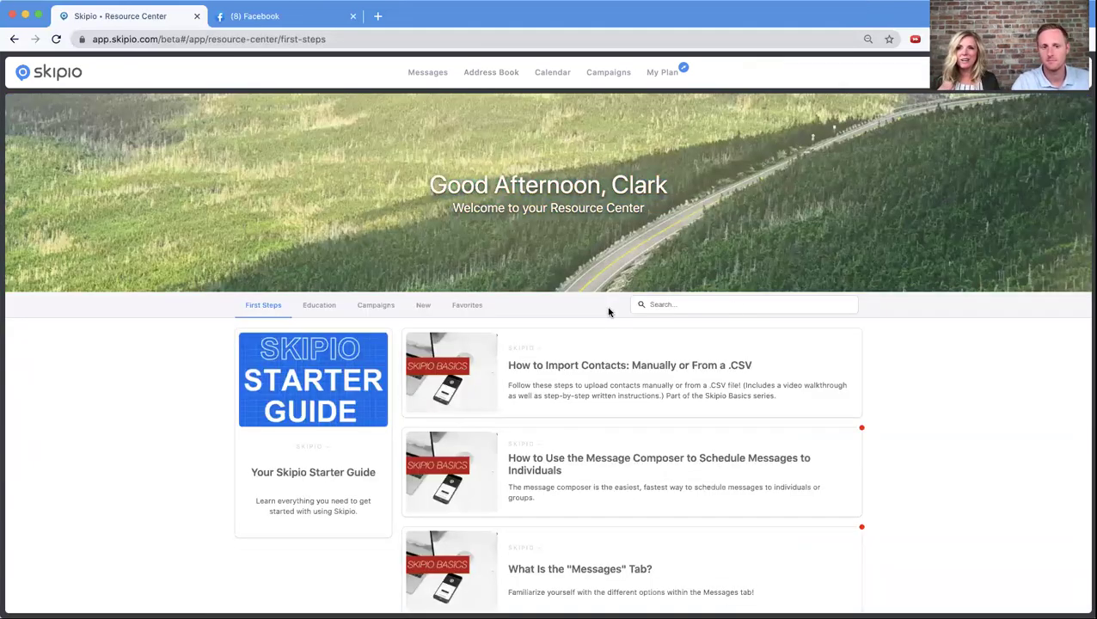
scroll(608, 311, "down", 3)
scroll(608, 311, "up", 3)
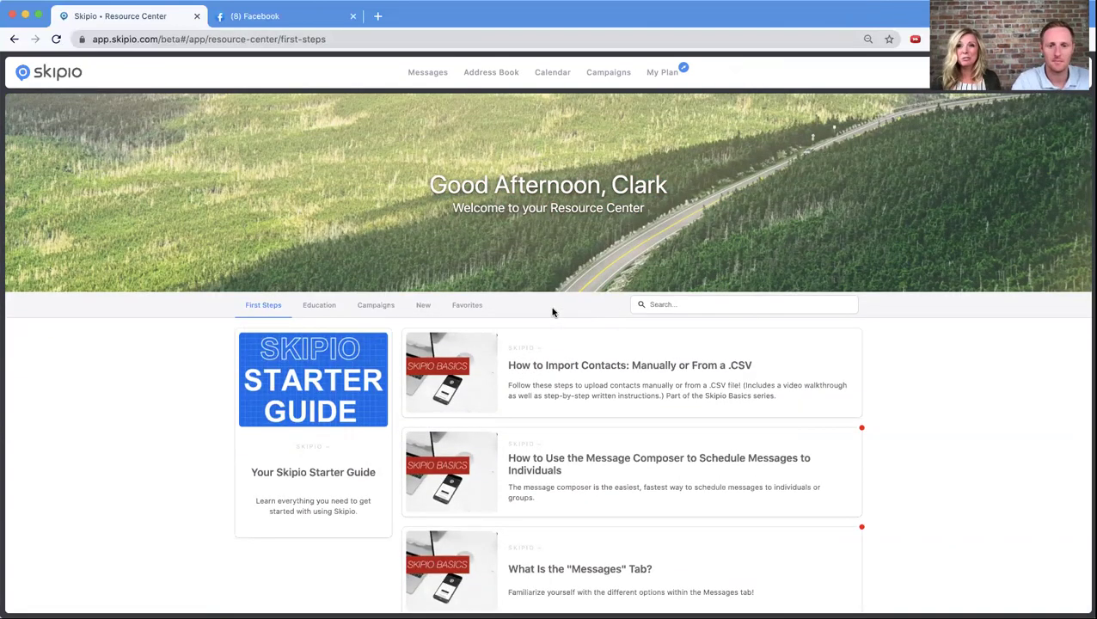
- Browse the ready-made campaigns offered in the Resource Center, including the Fitness, General, Real Estate and Direct Sales ones
left_click(362, 309)
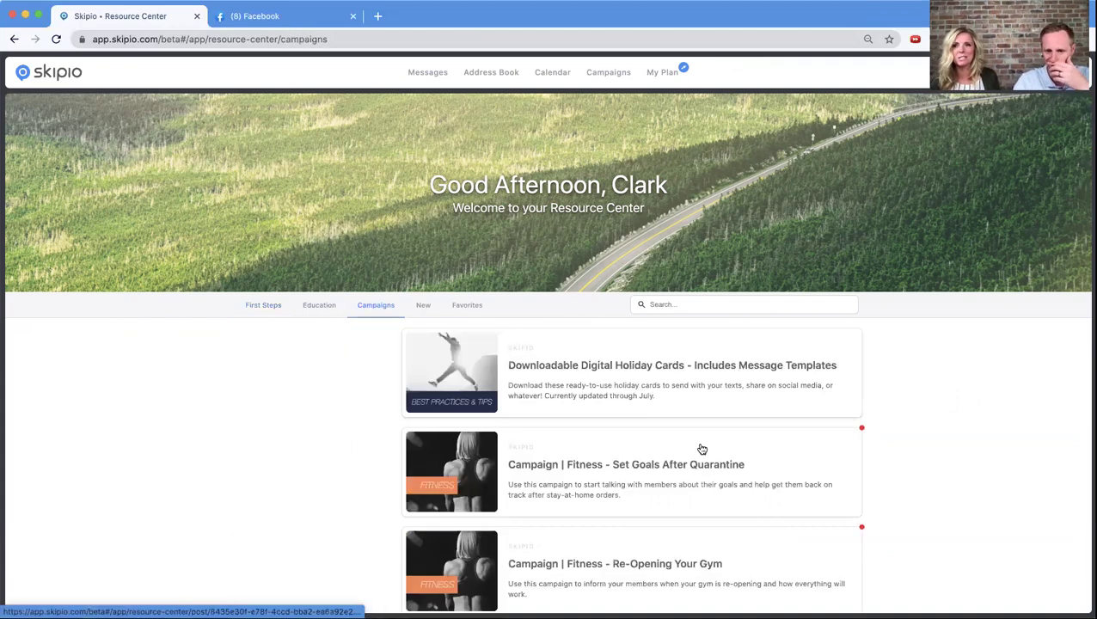
scroll(701, 448, "down", 5)
scroll(701, 448, "down", 5)
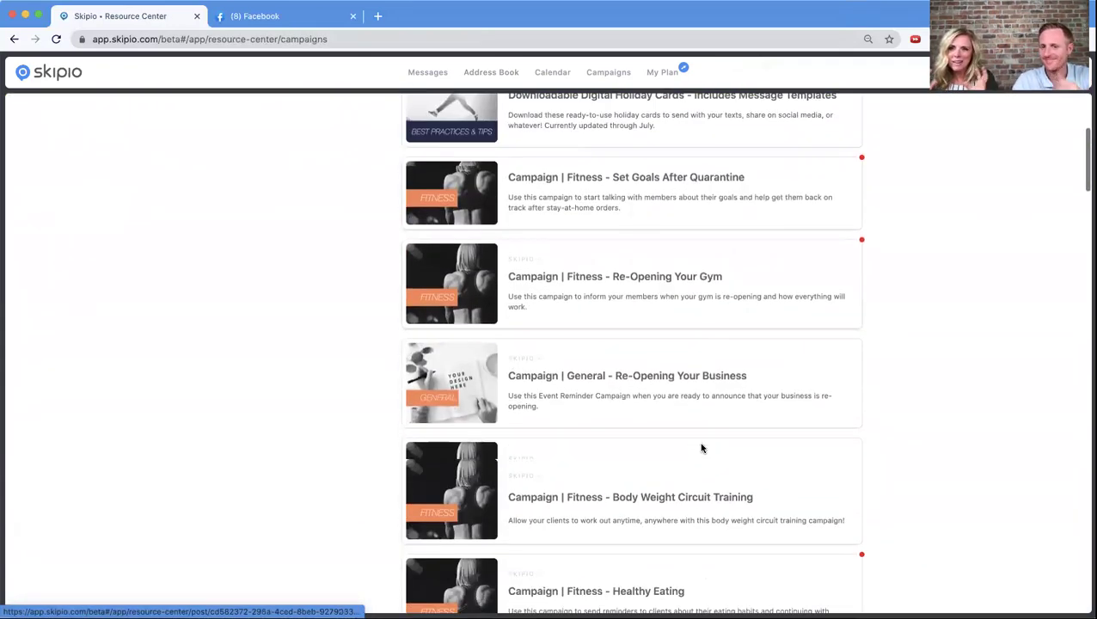
scroll(702, 449, "down", 10)
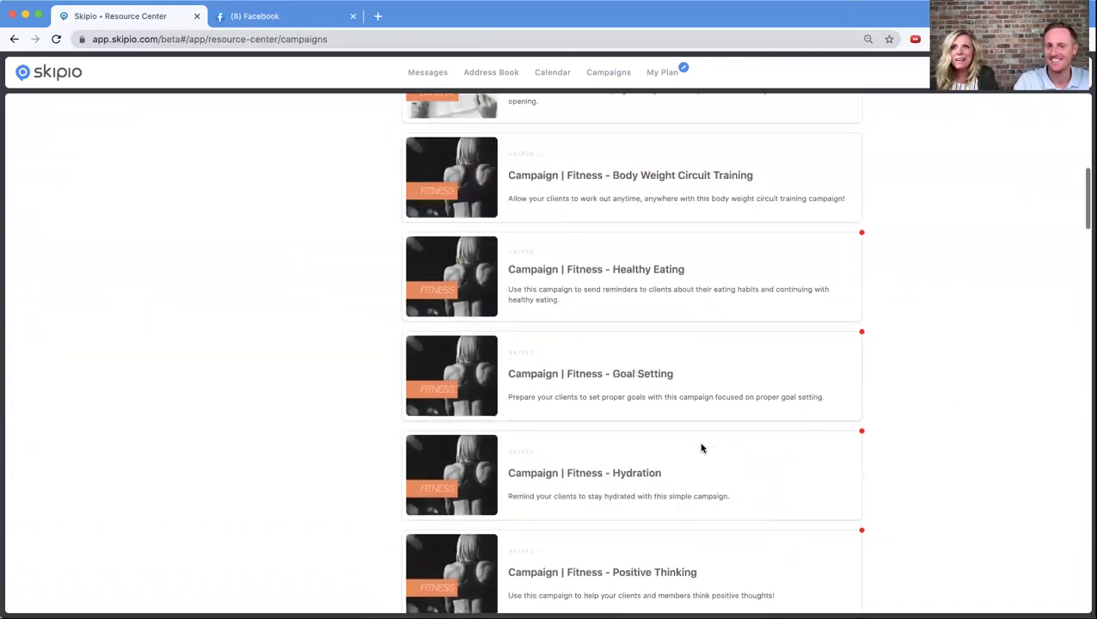
scroll(701, 449, "down", 10)
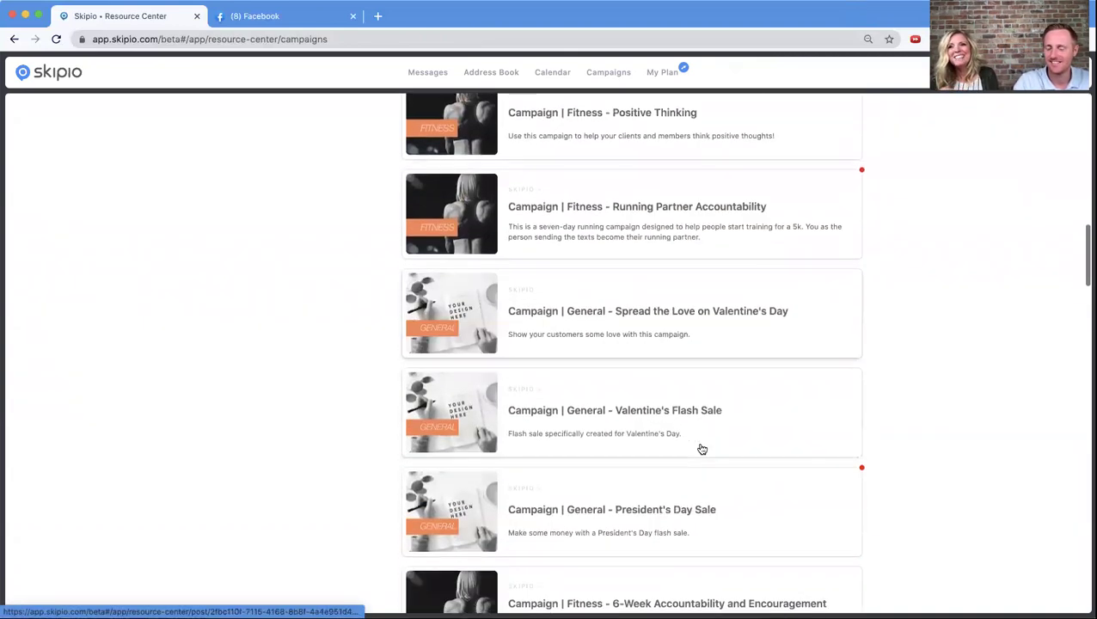
scroll(701, 448, "down", 20)
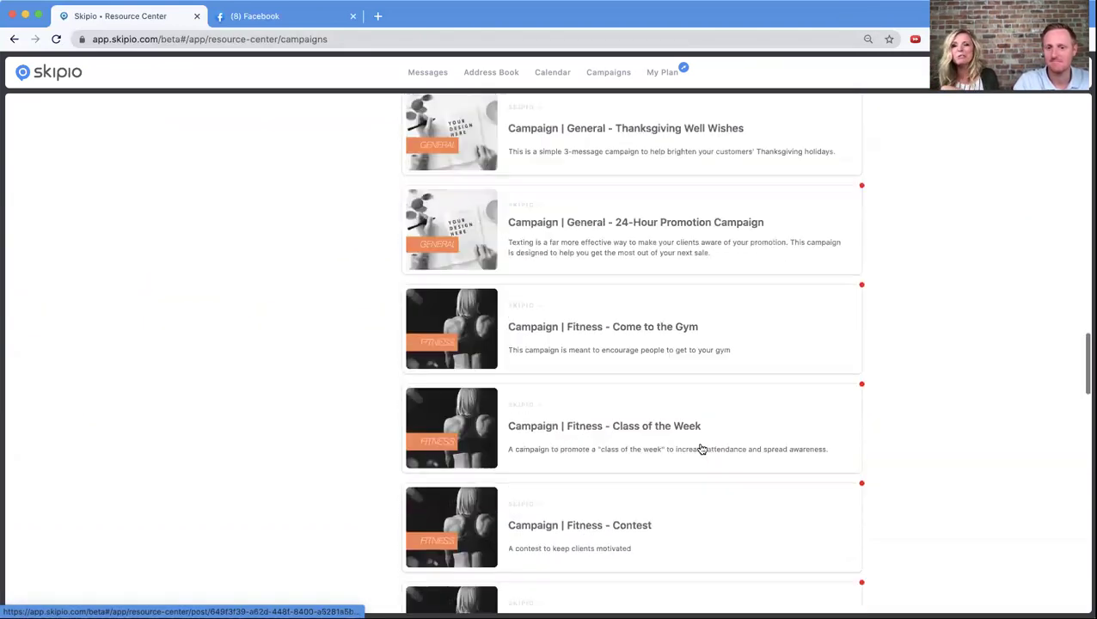
scroll(701, 449, "down", 4)
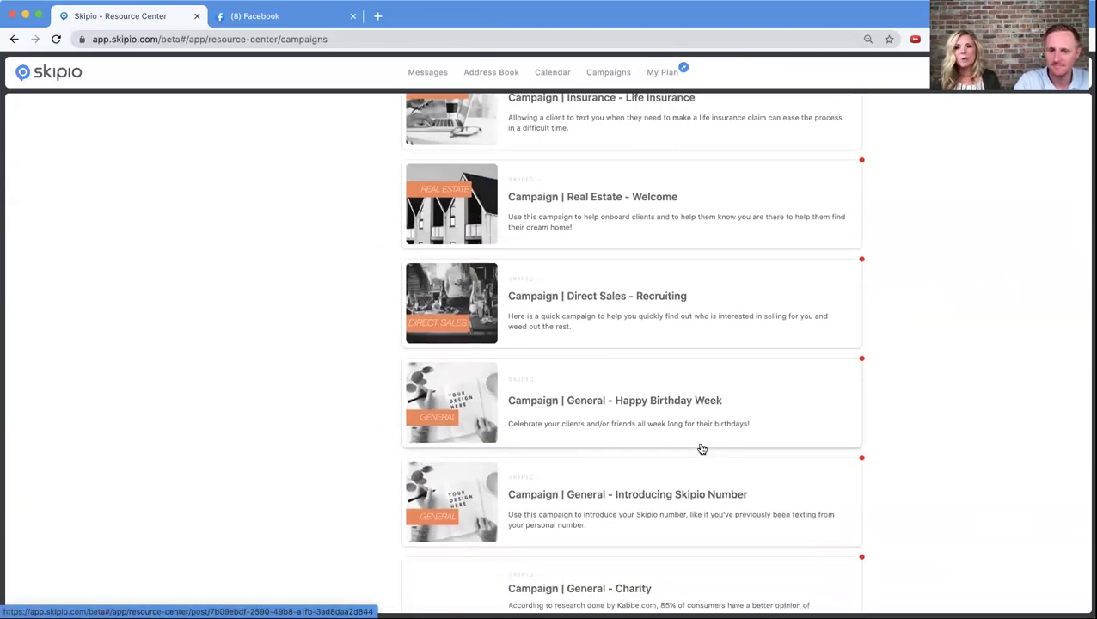
scroll(701, 448, "down", 4)
scroll(701, 448, "up", 20)
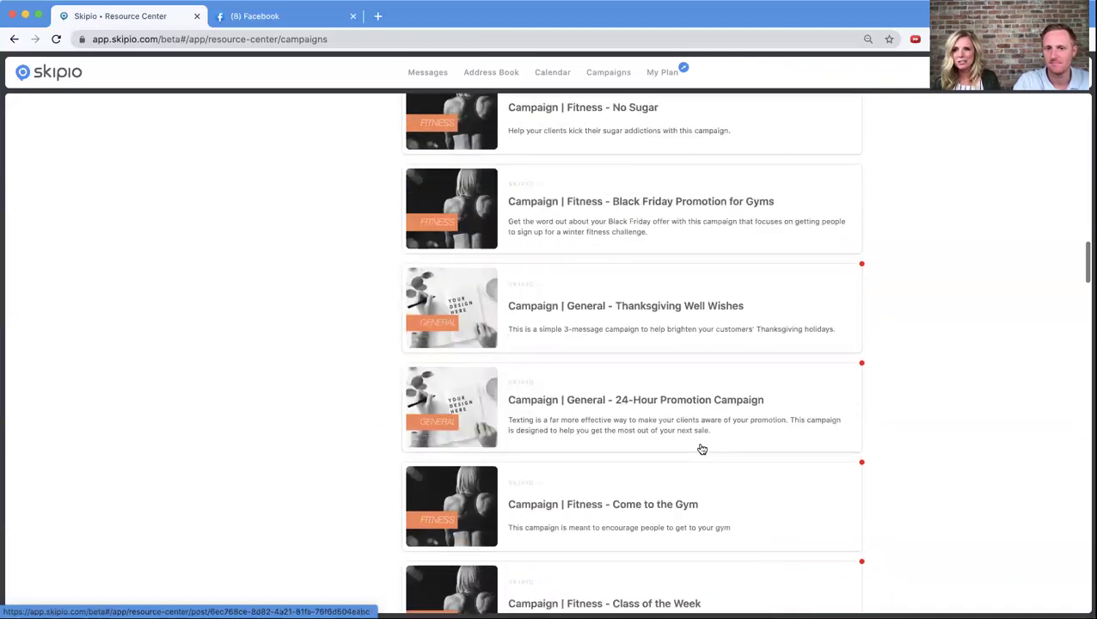
- Look over the Education articles in the Resource Center
left_click(315, 307)
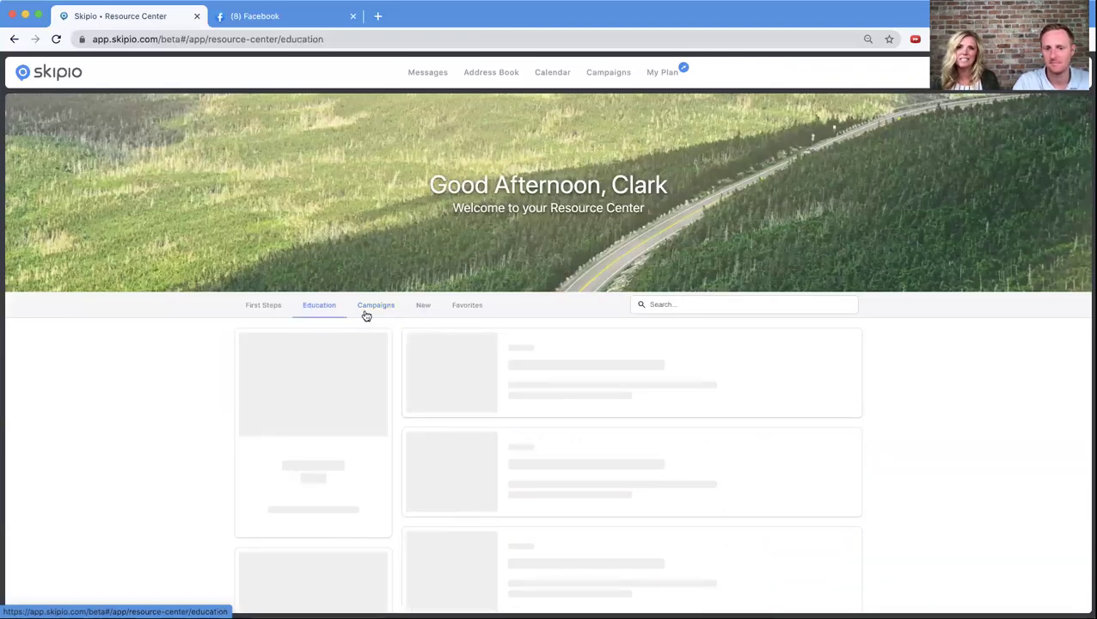
scroll(571, 409, "down", 4)
scroll(575, 409, "up", 4)
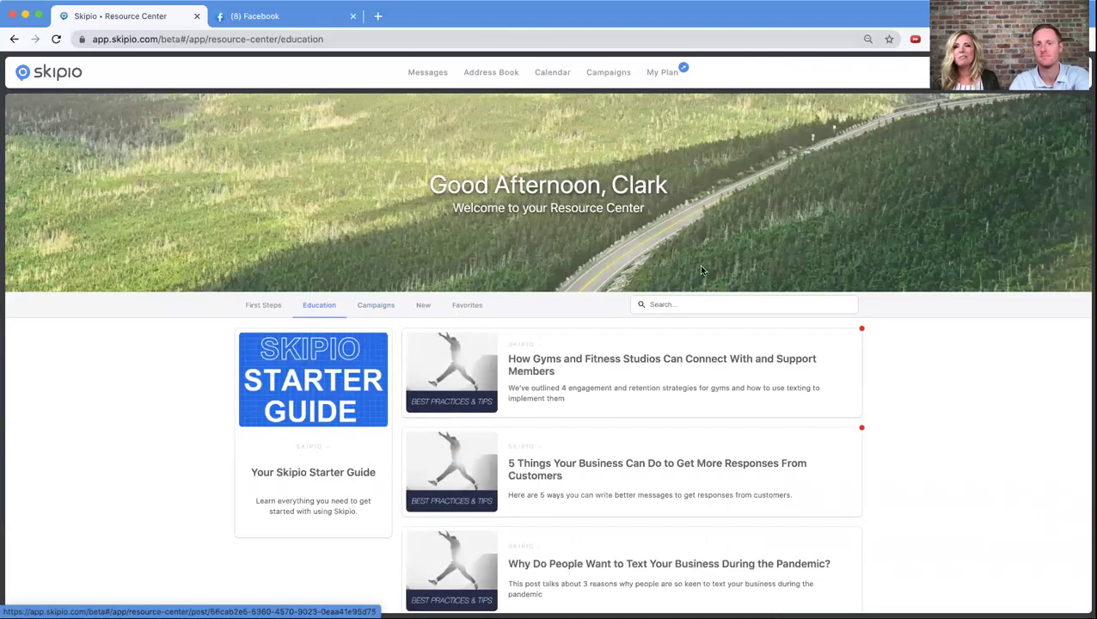
- Search the Education articles for "campaigns" and look through the matching tutorials
left_click(681, 304)
type("campaig")
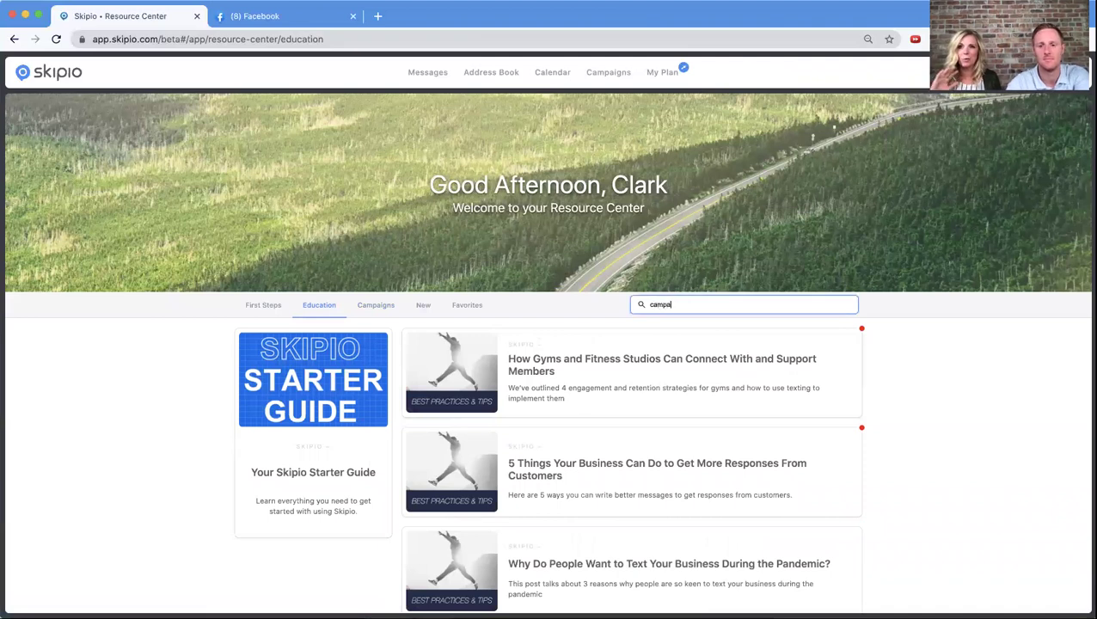
type("ns")
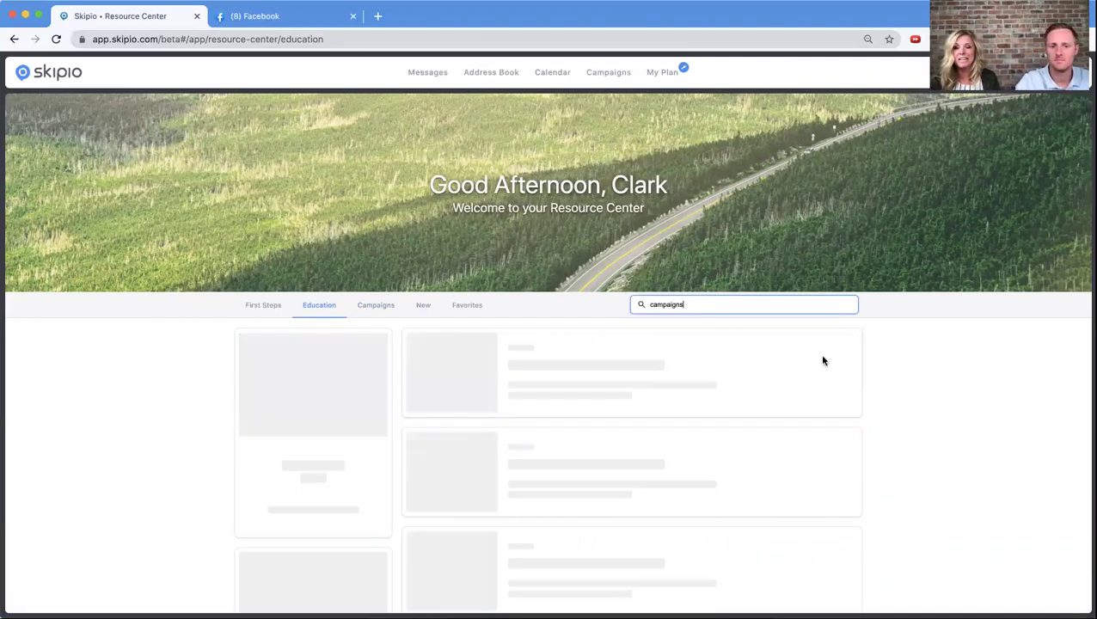
scroll(752, 465, "down", 6)
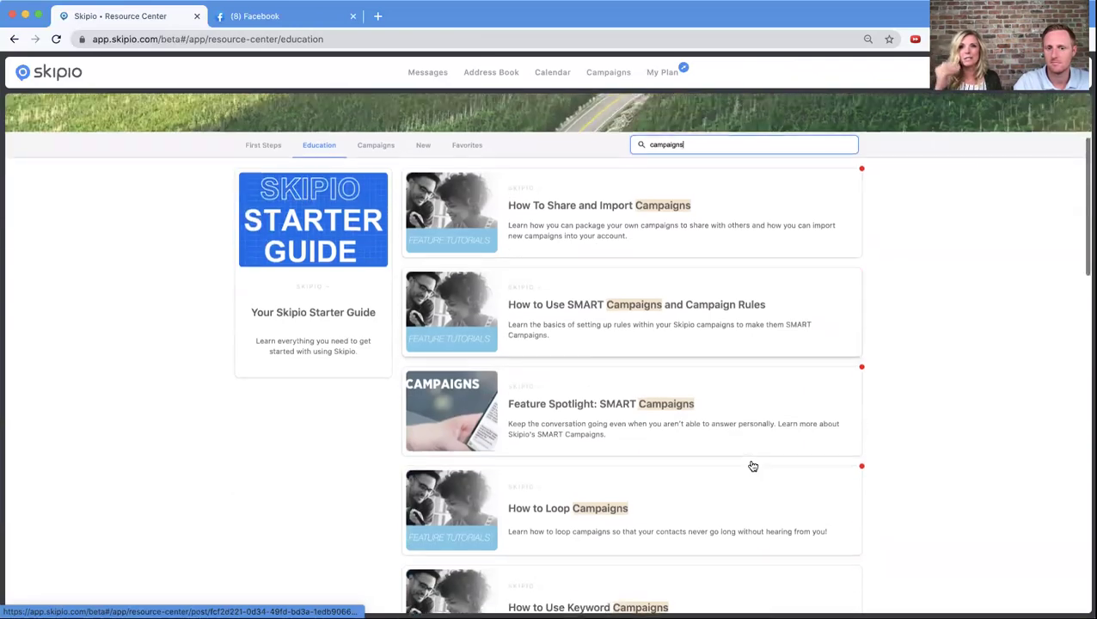
scroll(752, 465, "down", 2)
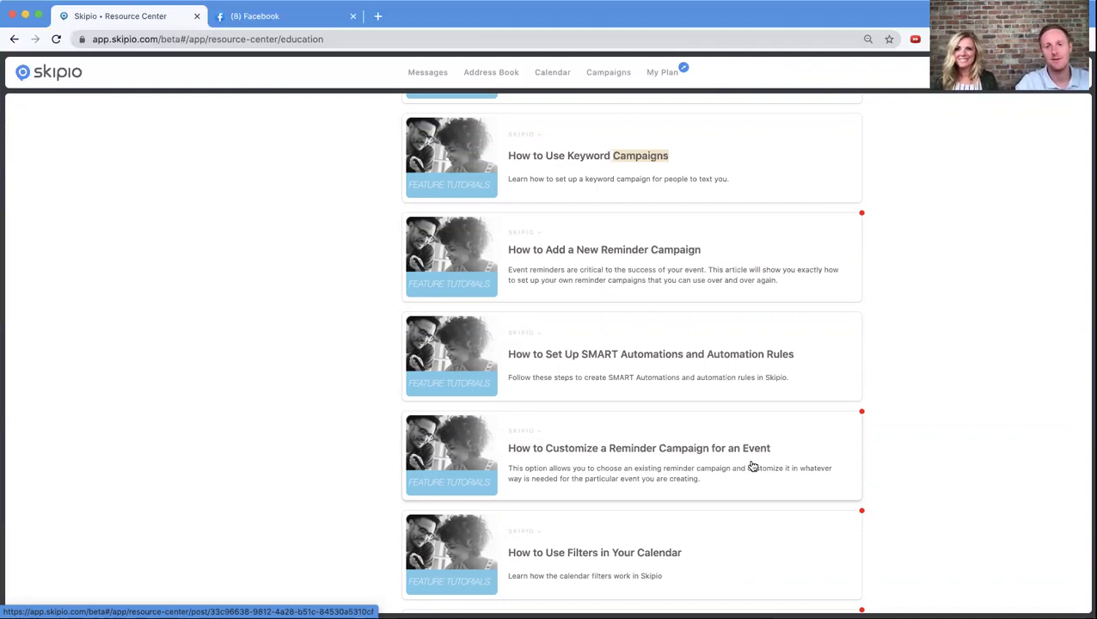
scroll(752, 465, "up", 10)
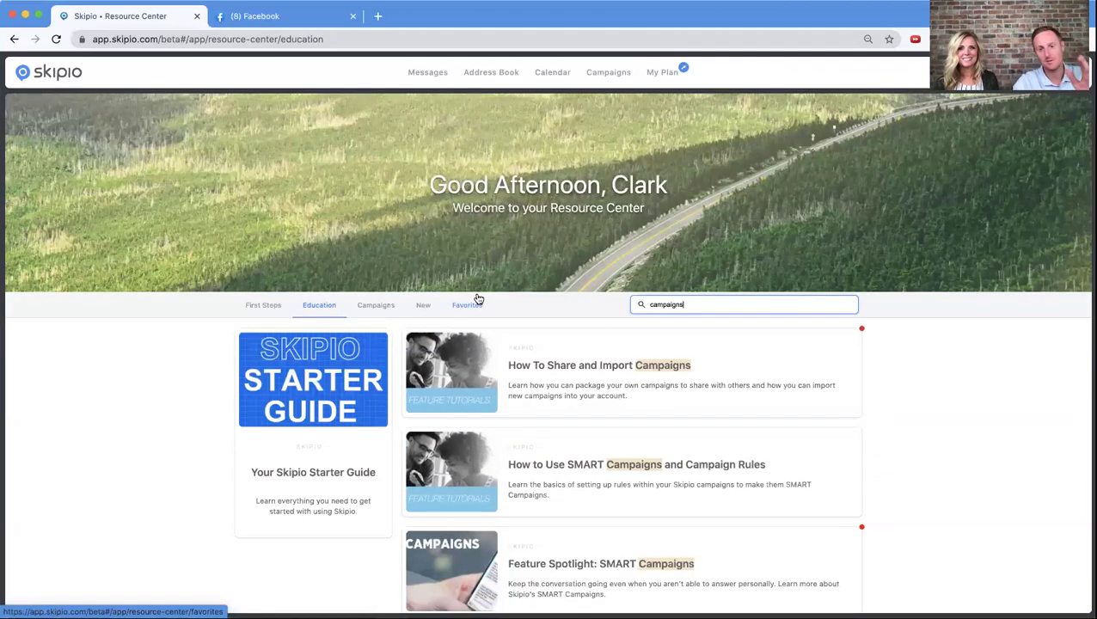